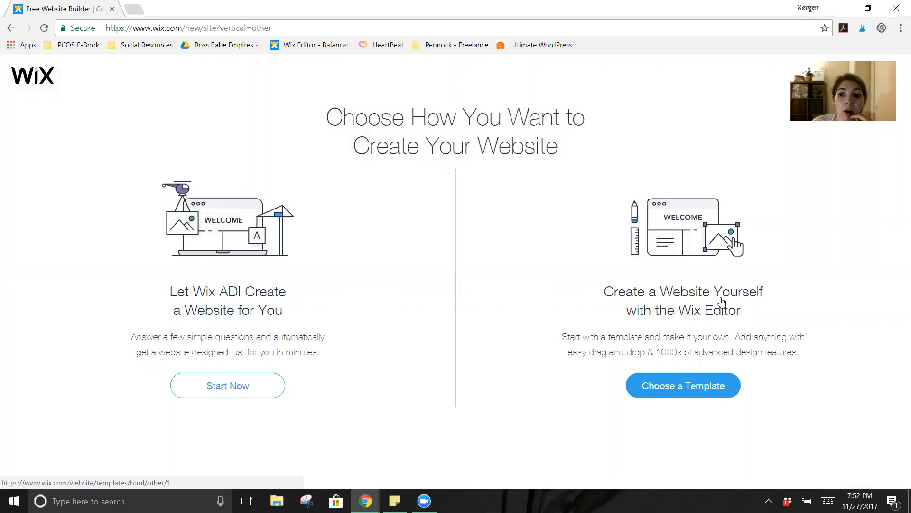
Step: Open the template gallery for building the site yourself and dismiss the popular-templates suggestion
click(694, 391)
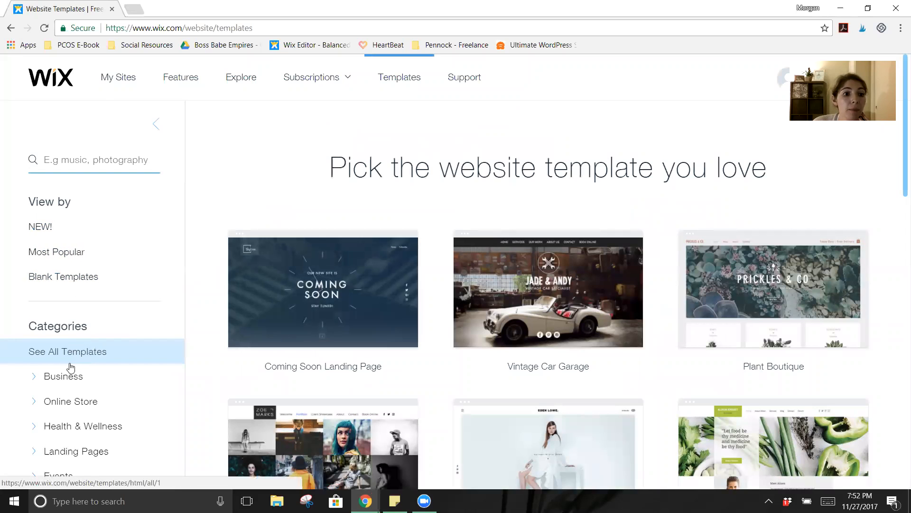
scroll(110, 376, down, 4)
scroll(111, 377, down, 3)
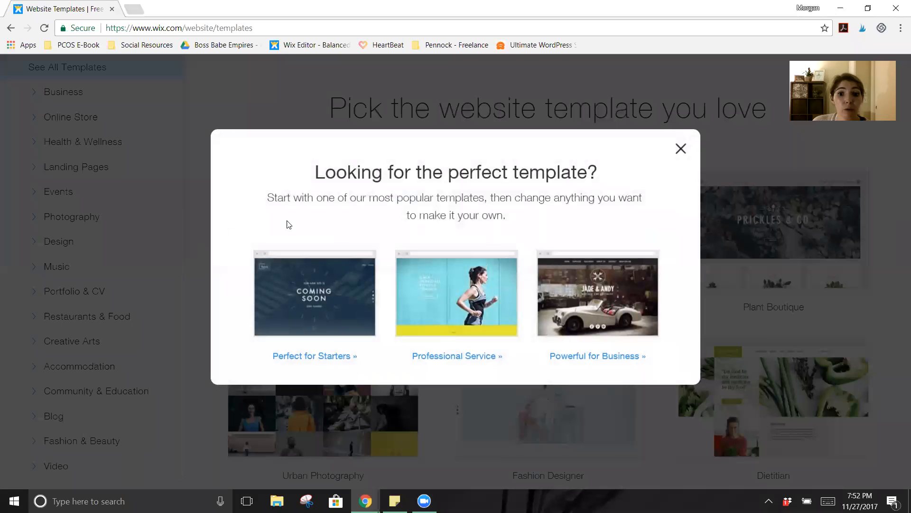
click(680, 150)
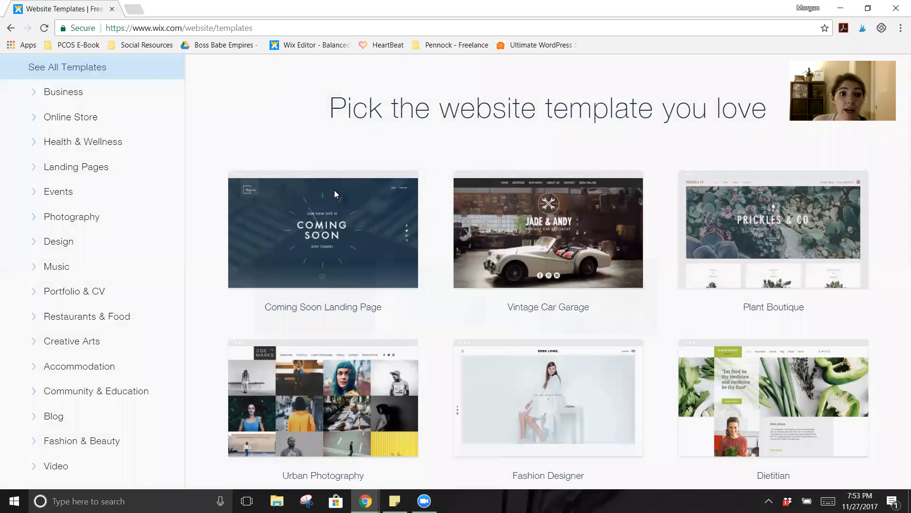
scroll(101, 229, up, 1)
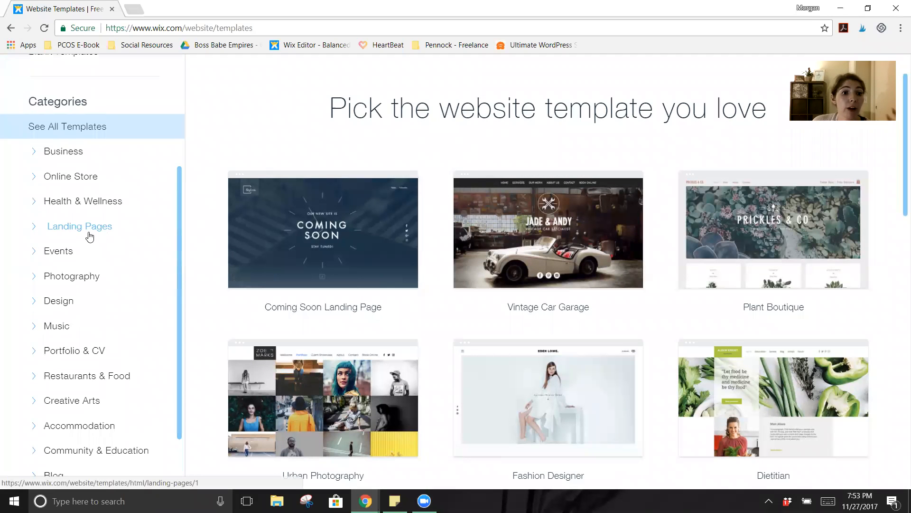
Step: Filter the gallery to Landing Pages › Launch to show the Product Landing Page template
click(35, 229)
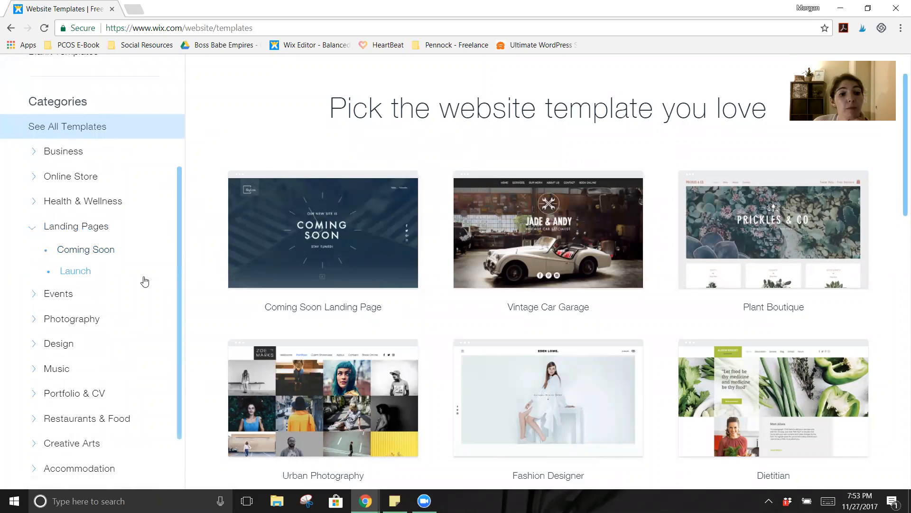
click(87, 272)
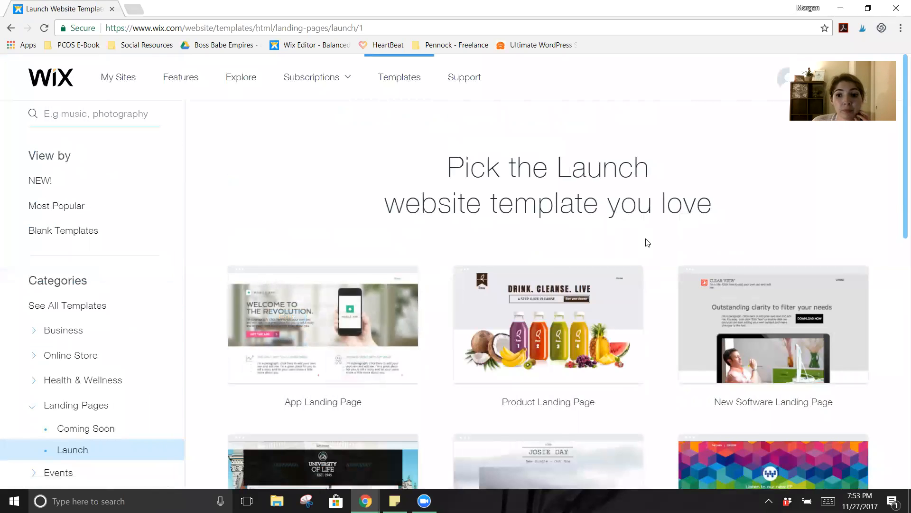
scroll(646, 242, down, 2)
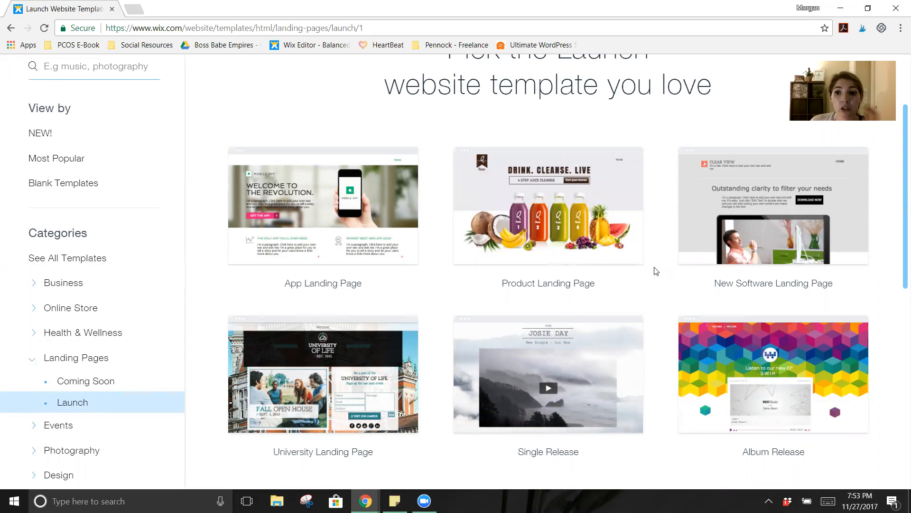
scroll(655, 270, up, 1)
mouse_move(527, 281)
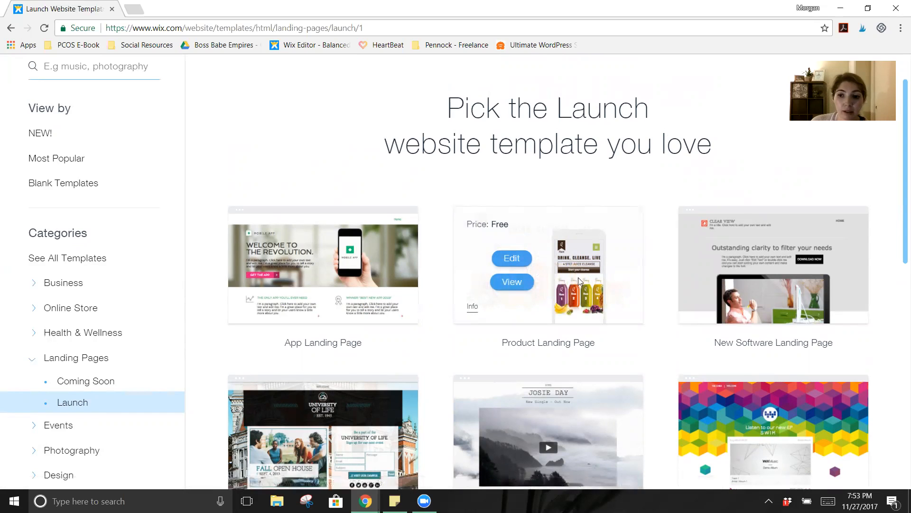
Step: Edit the juice-cleanse Product Landing Page template and close the Welcome to Wix dialog
click(513, 258)
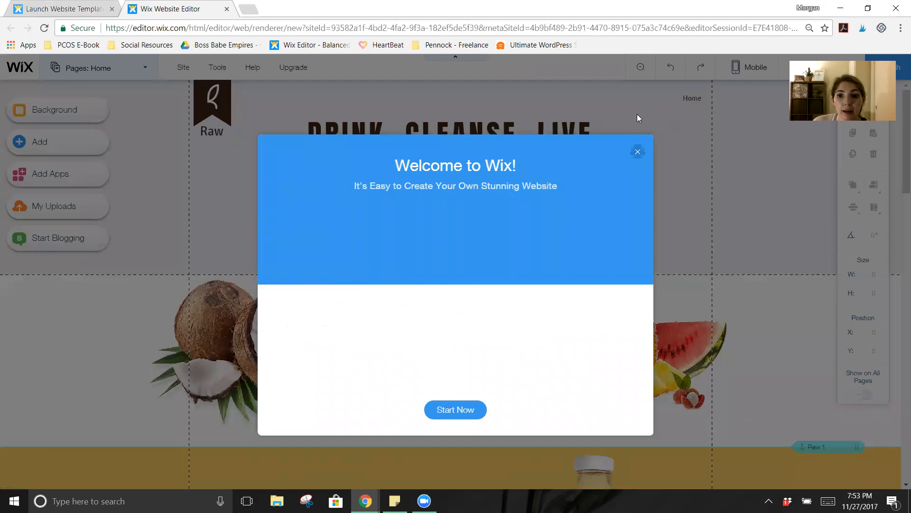
click(637, 152)
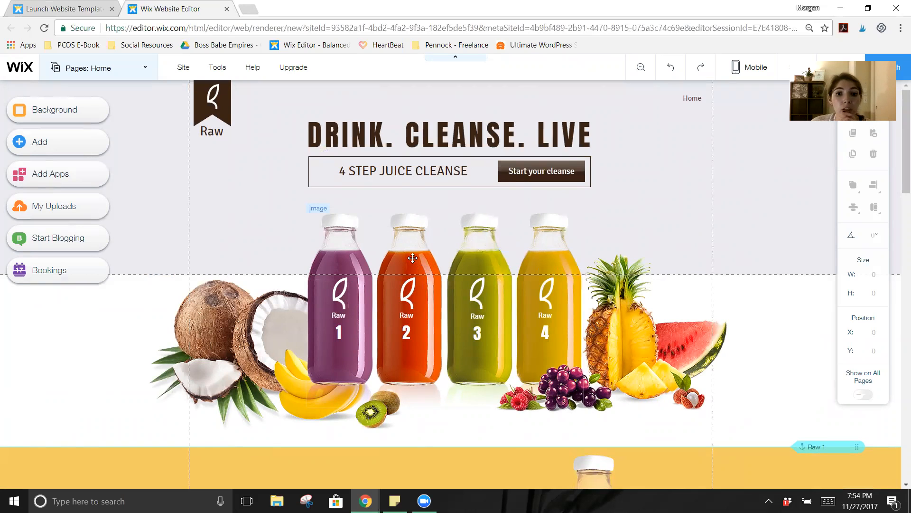
Step: Change the DRINK. CLEANSE. LIVE heading text to 'Balanced Bellas'
click(415, 138)
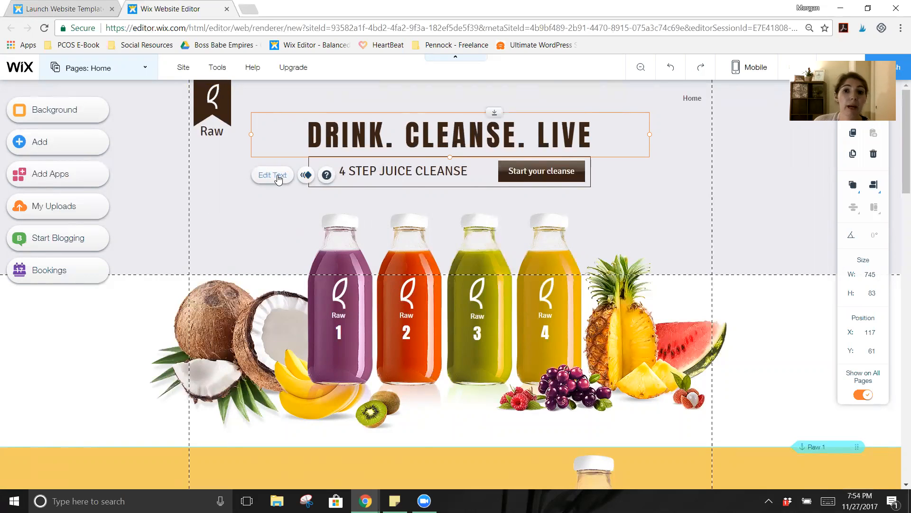
click(278, 176)
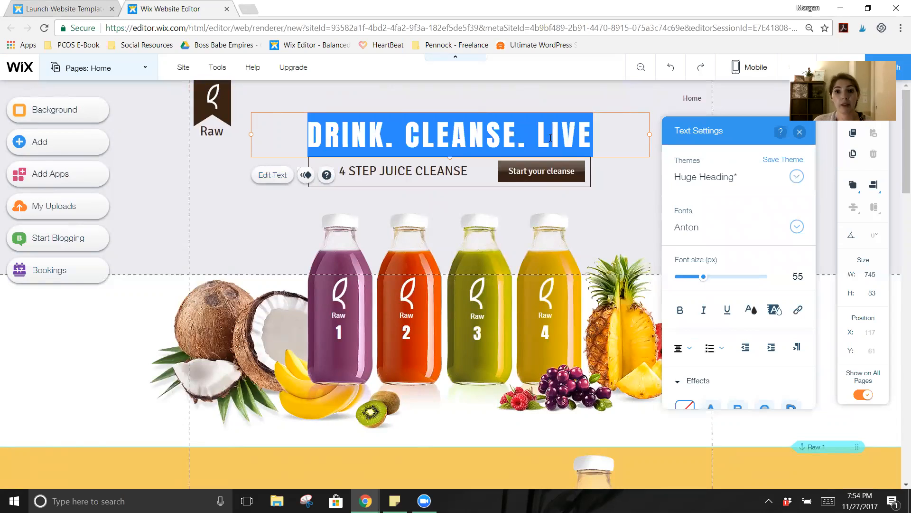
text(B)
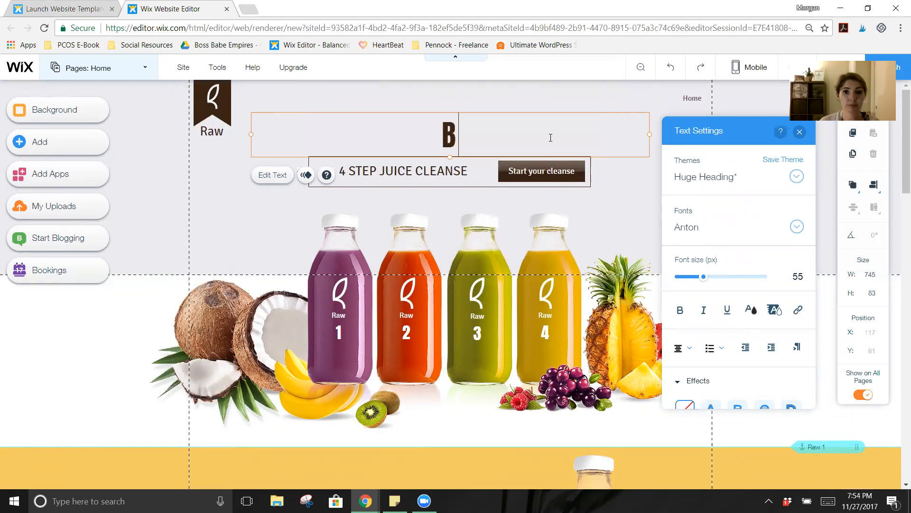
text(alanced Bellas)
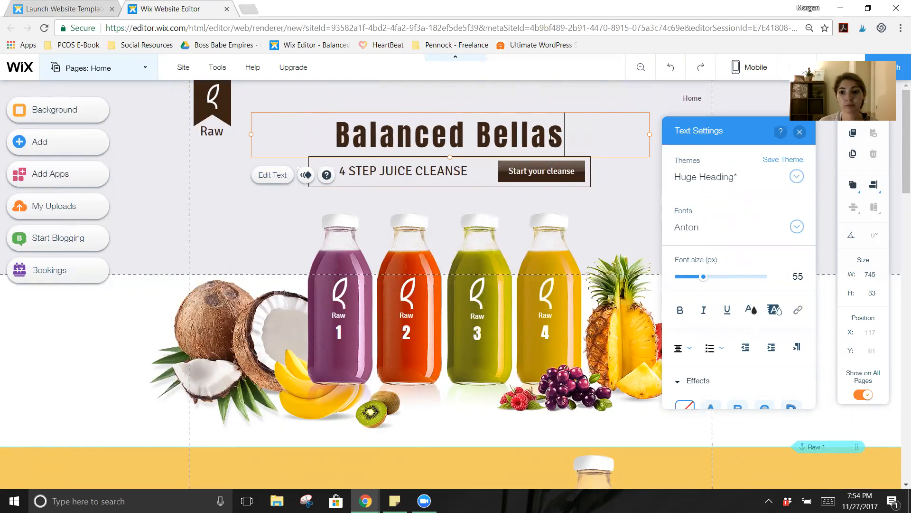
Step: Enlarge the Balanced Bellas heading to about 58 px, keeping the Anton font
drag(590, 135, 332, 135)
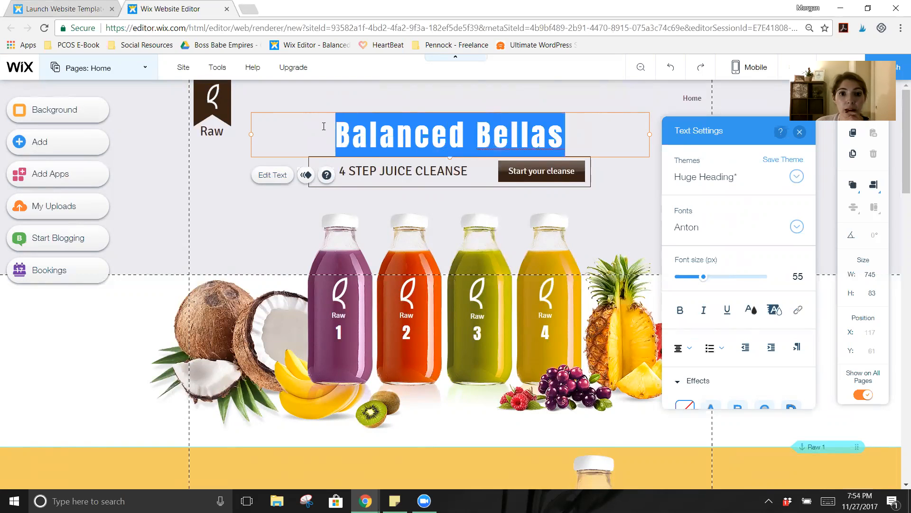
mouse_move(705, 279)
mouse_down()
mouse_move(751, 284)
mouse_move(690, 285)
mouse_move(705, 281)
mouse_up()
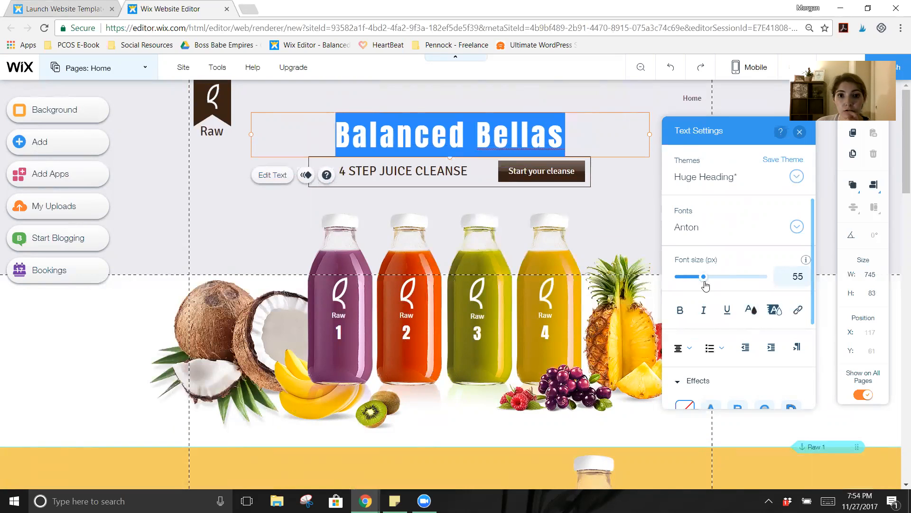
click(796, 226)
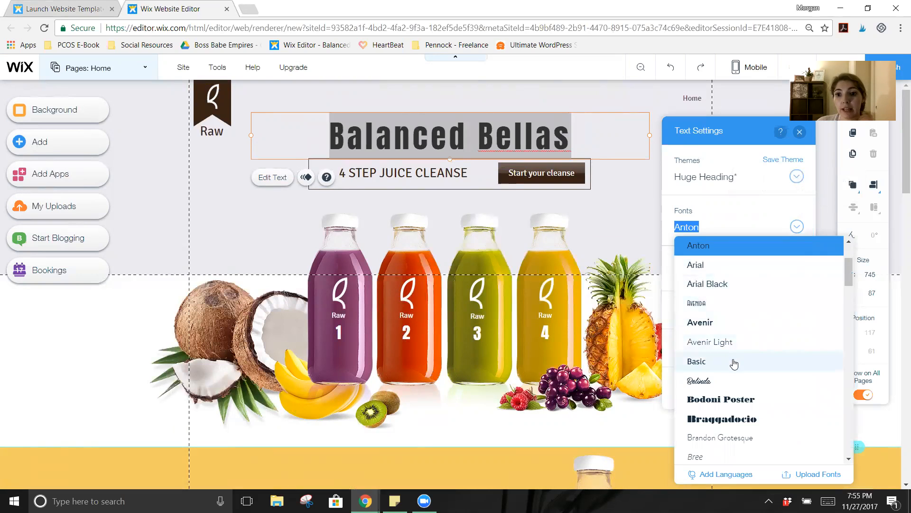
scroll(735, 363, down, 10)
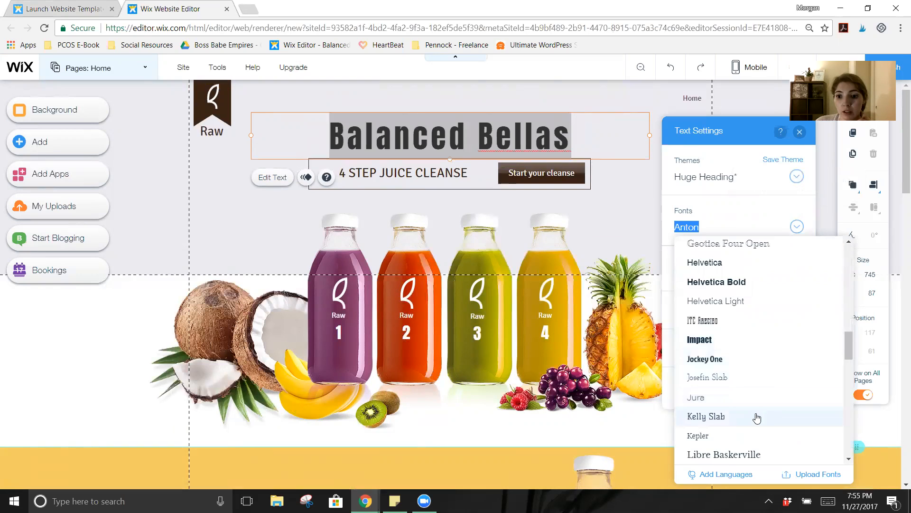
scroll(757, 416, down, 6)
scroll(758, 415, up, 3)
scroll(758, 414, up, 13)
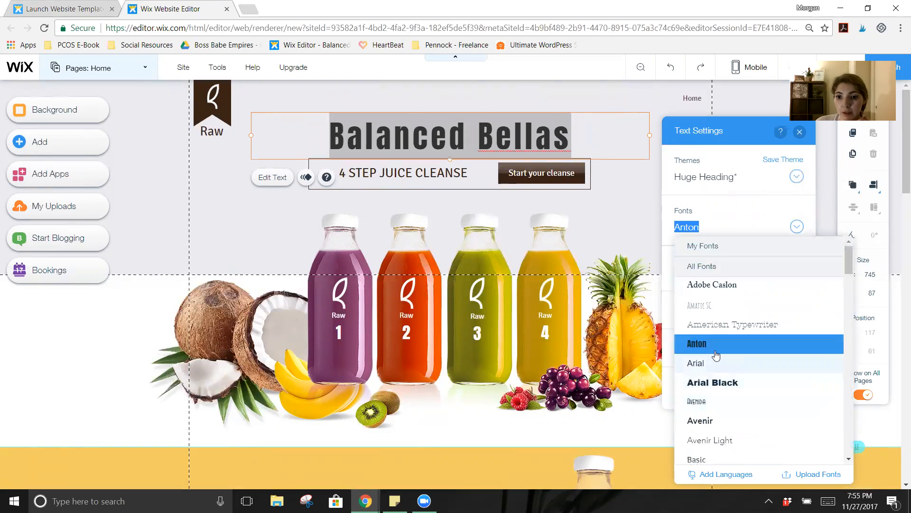
click(716, 349)
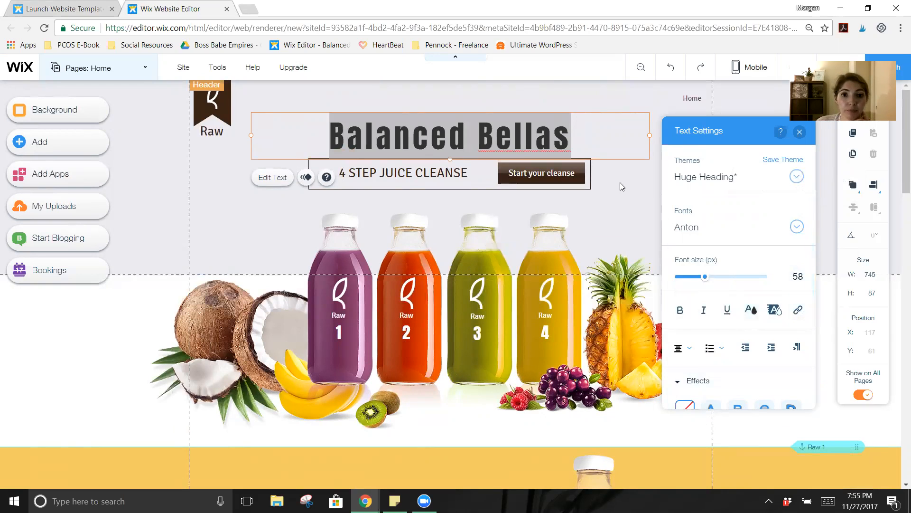
Step: Replace the 4 STEP JUICE CLEANSE line with 'Coach:' followed by the coach's full name
click(408, 183)
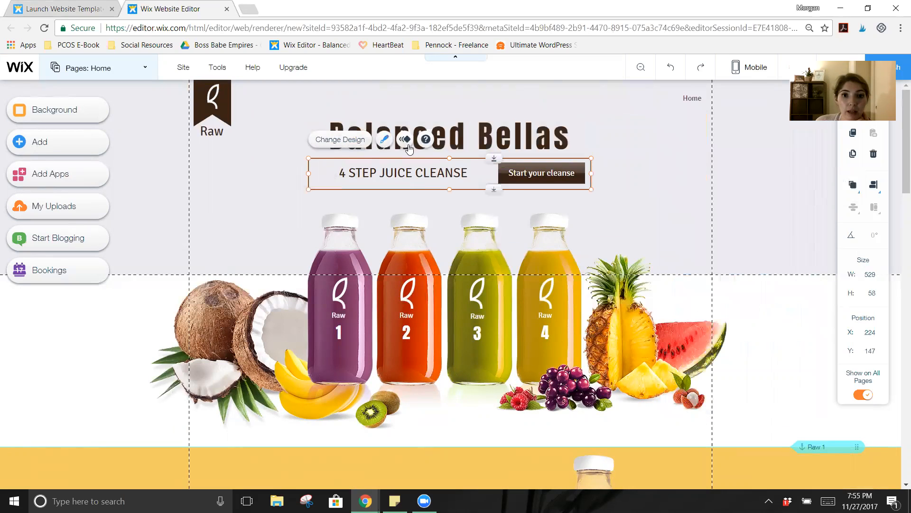
click(434, 173)
click(434, 173)
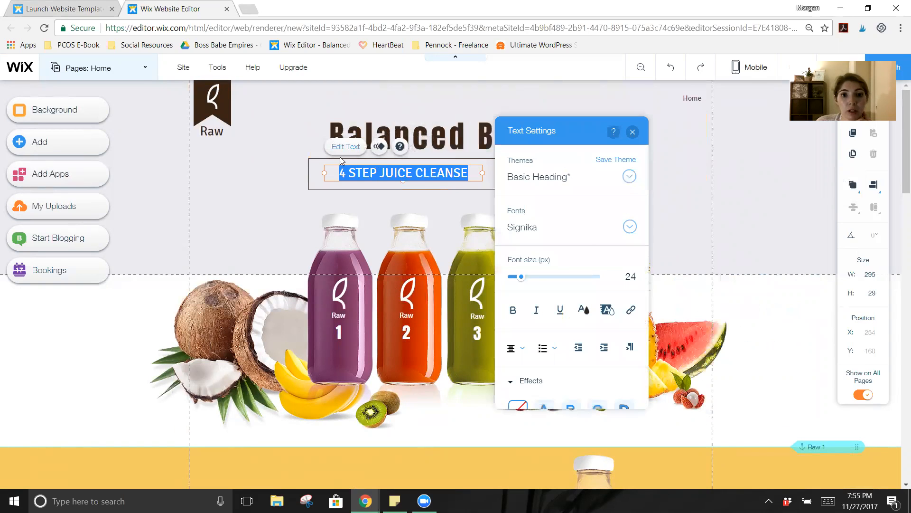
click(315, 167)
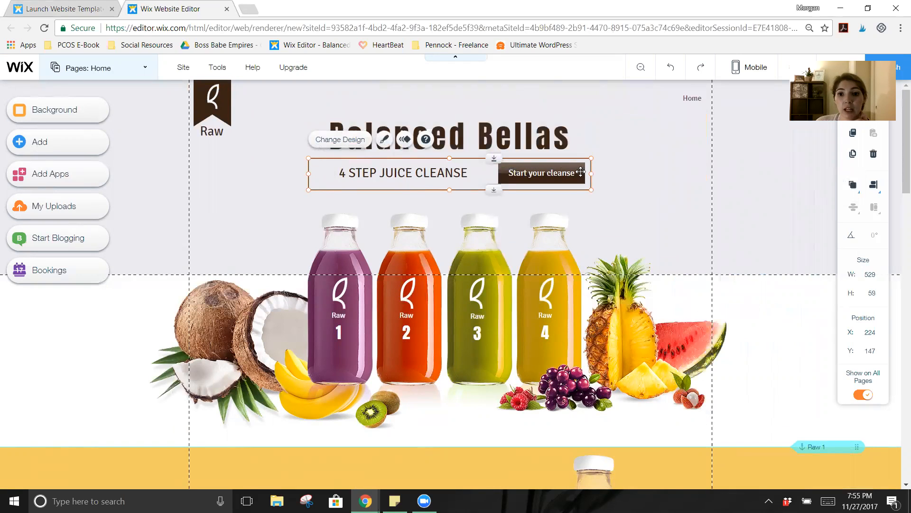
click(433, 174)
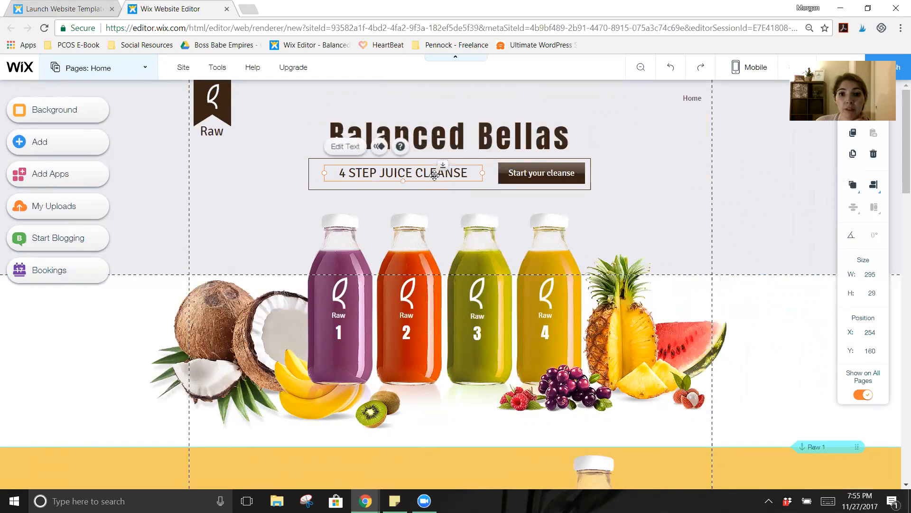
click(347, 147)
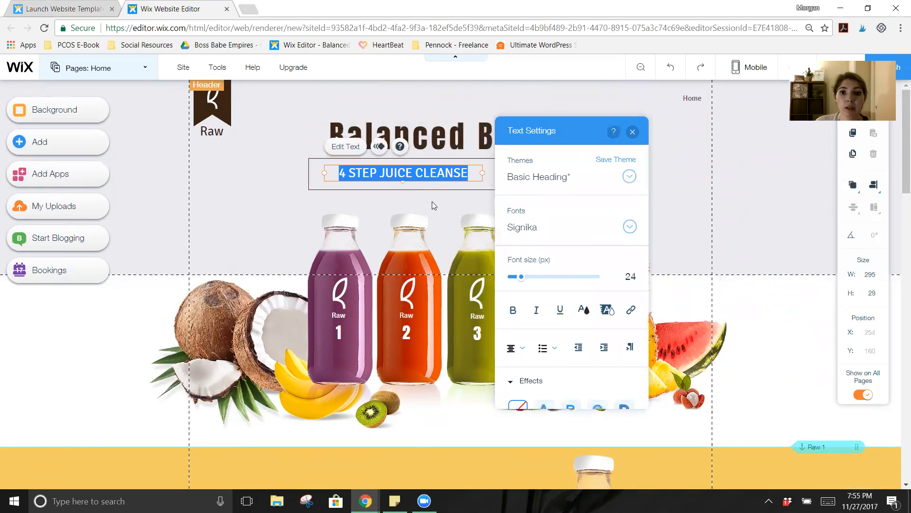
text(Coach)
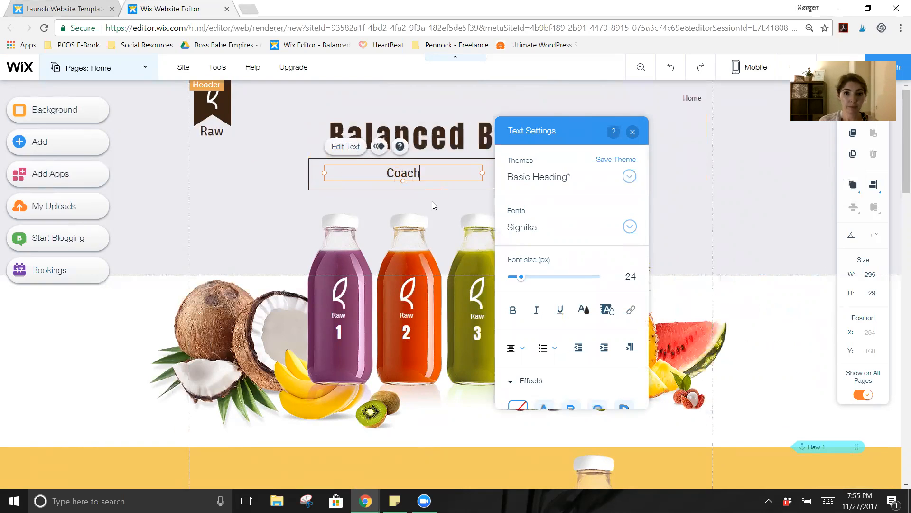
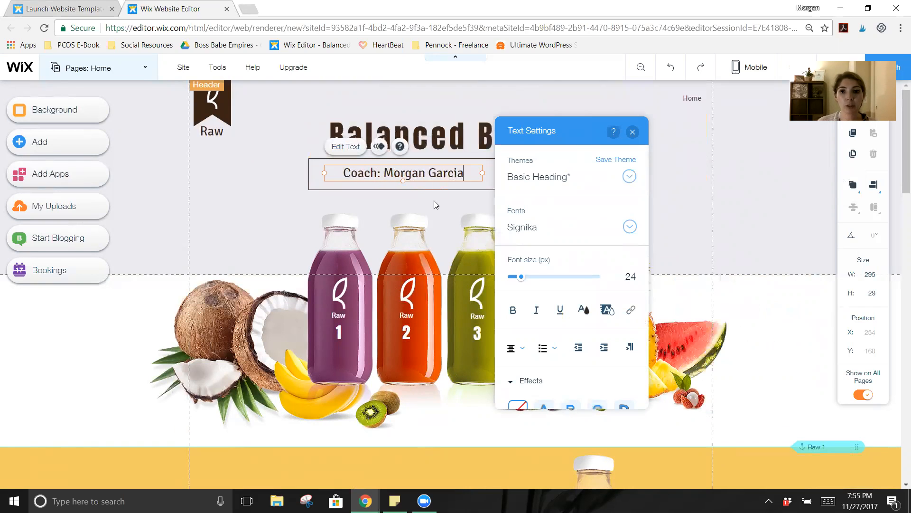
click(679, 176)
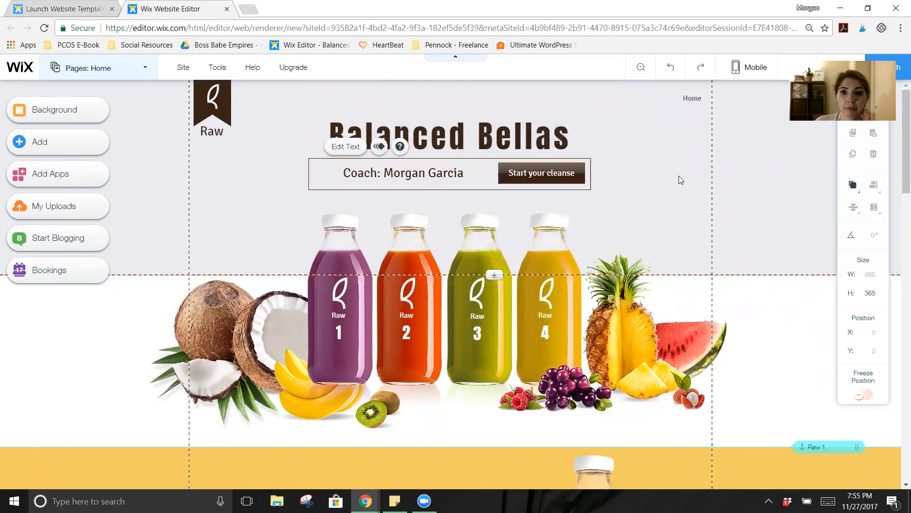
click(535, 175)
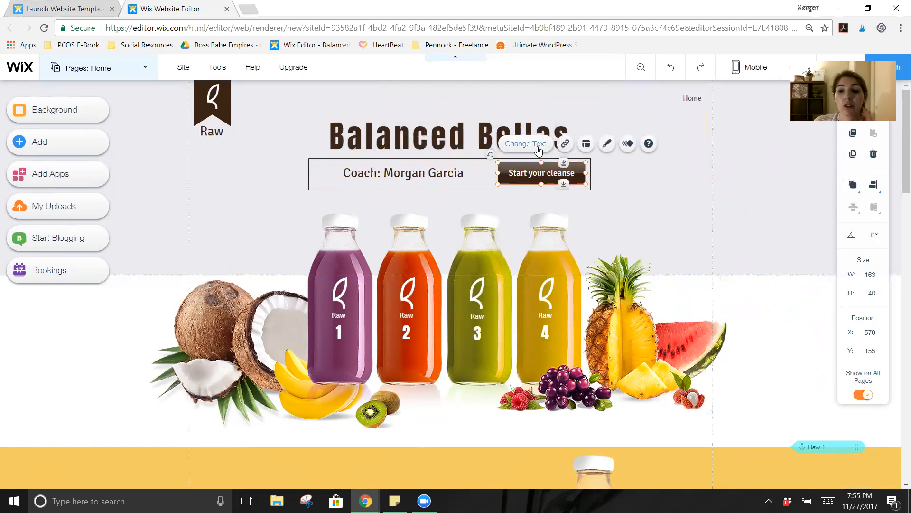
Step: Relabel the header button from 'Start your cleanse' to 'Learn More'
click(539, 149)
click(660, 225)
click(660, 225)
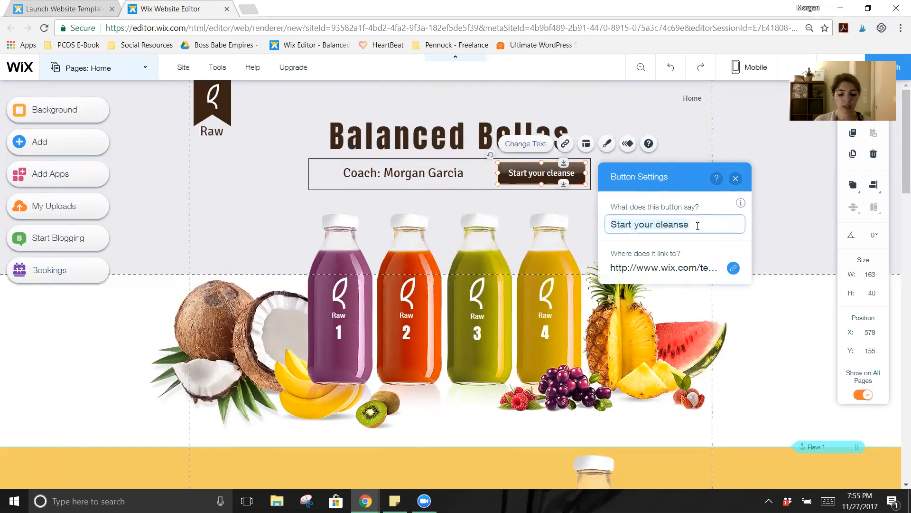
key(ctrl+a)
text(Learn More)
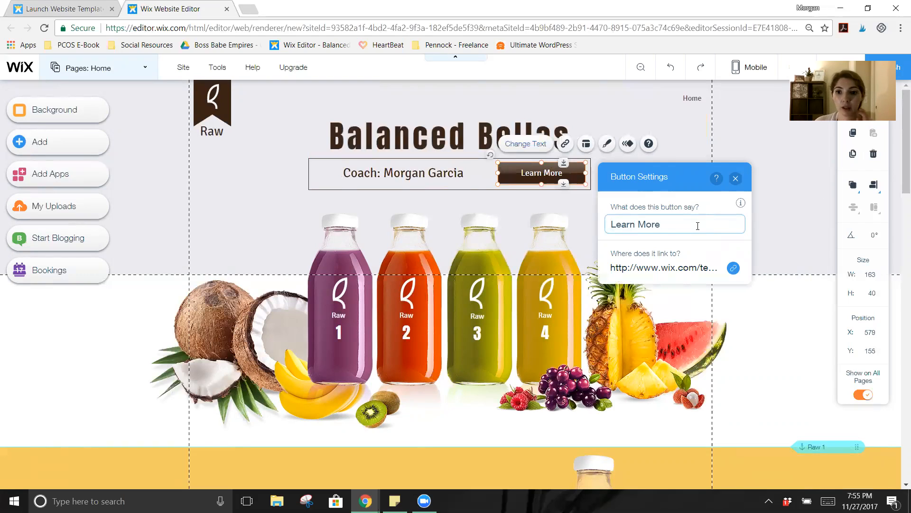
click(770, 245)
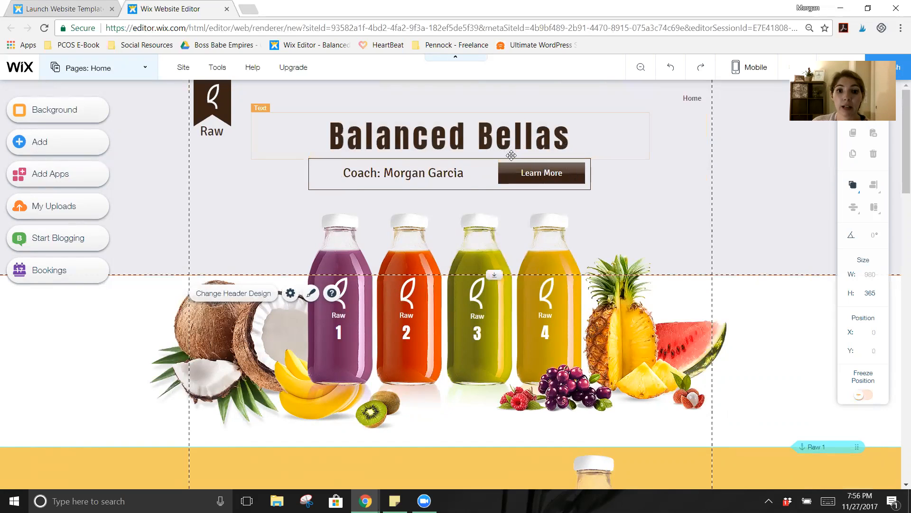
click(522, 171)
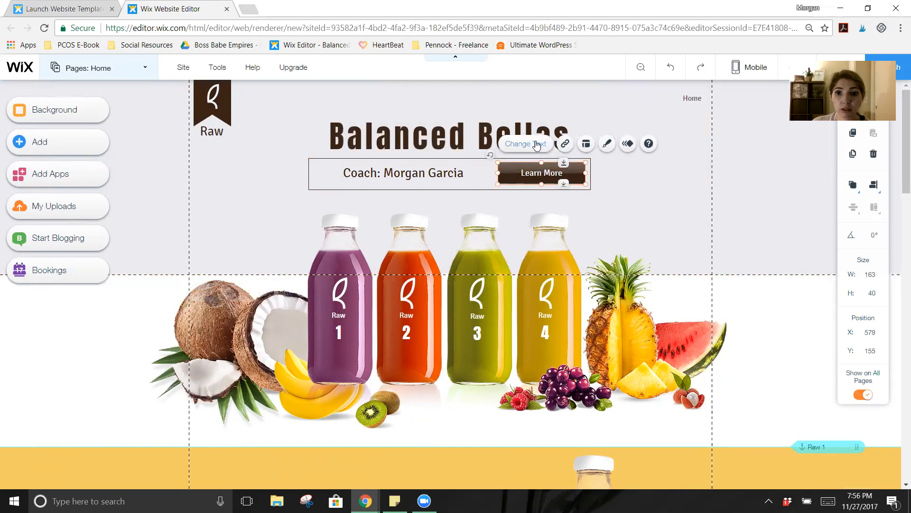
click(566, 144)
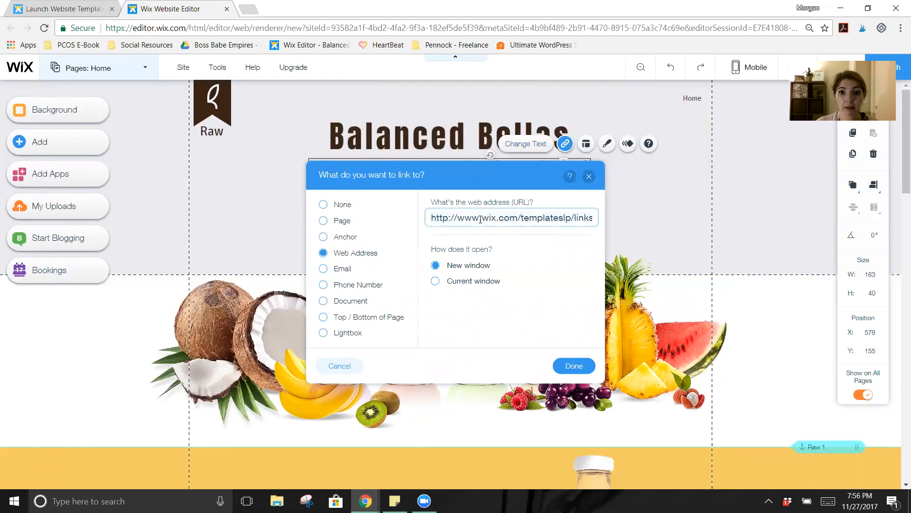
drag(565, 226, 613, 222)
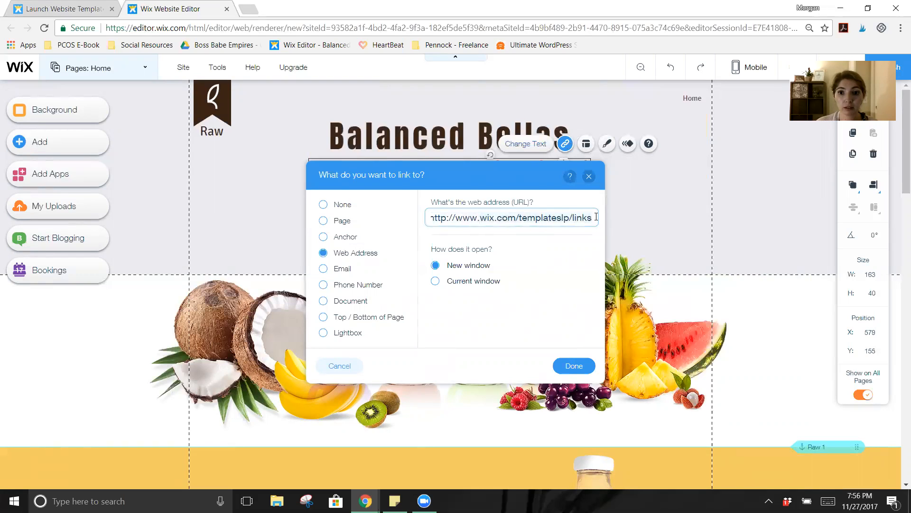
text(balance)
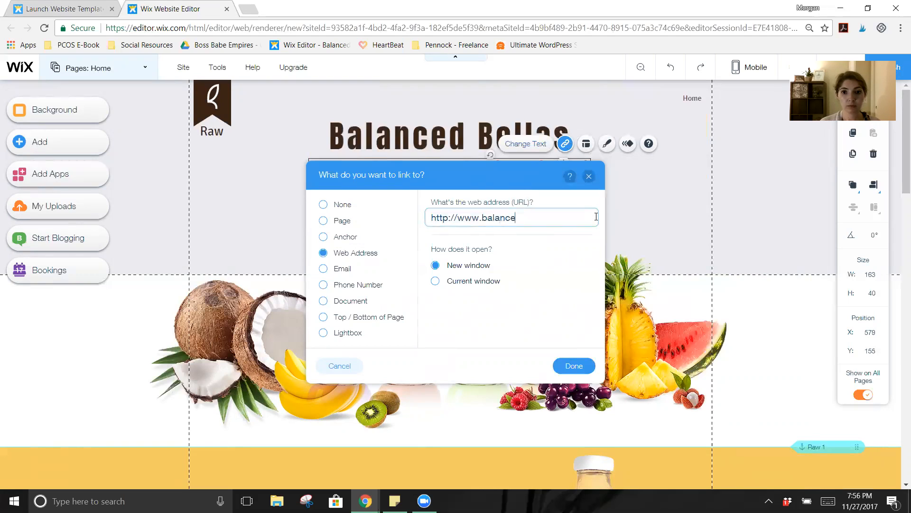
text(dbellasonline.com)
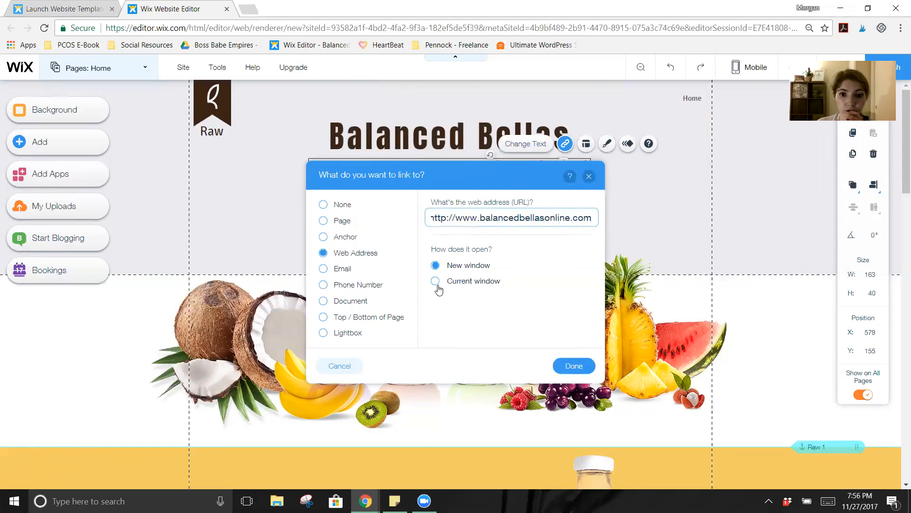
click(577, 369)
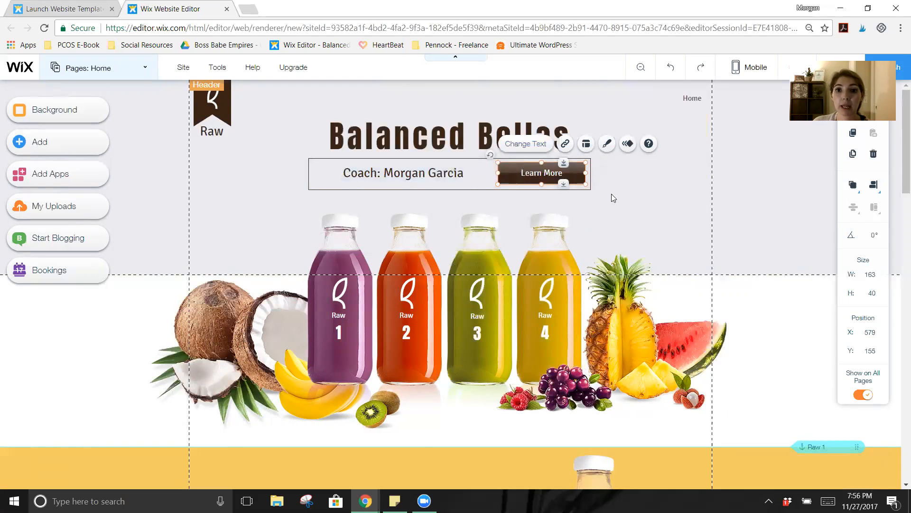
click(615, 240)
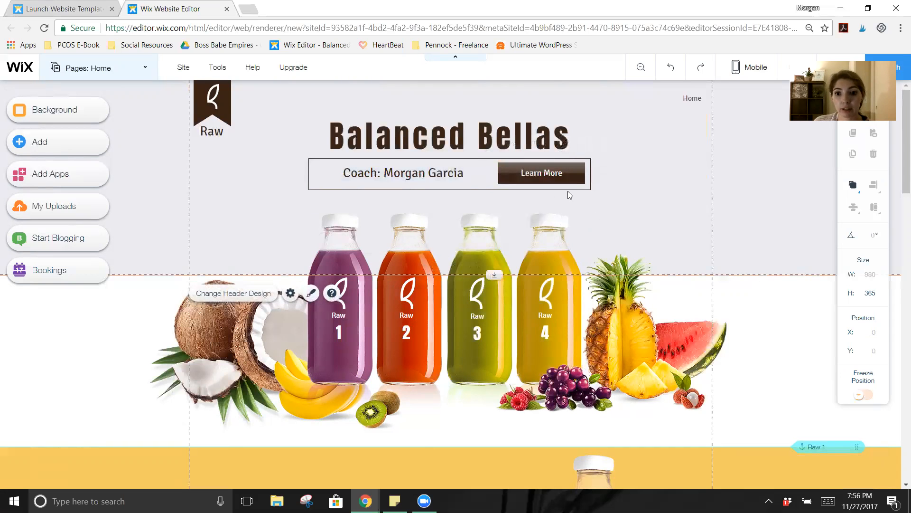
scroll(679, 214, down, 7)
scroll(674, 218, up, 6)
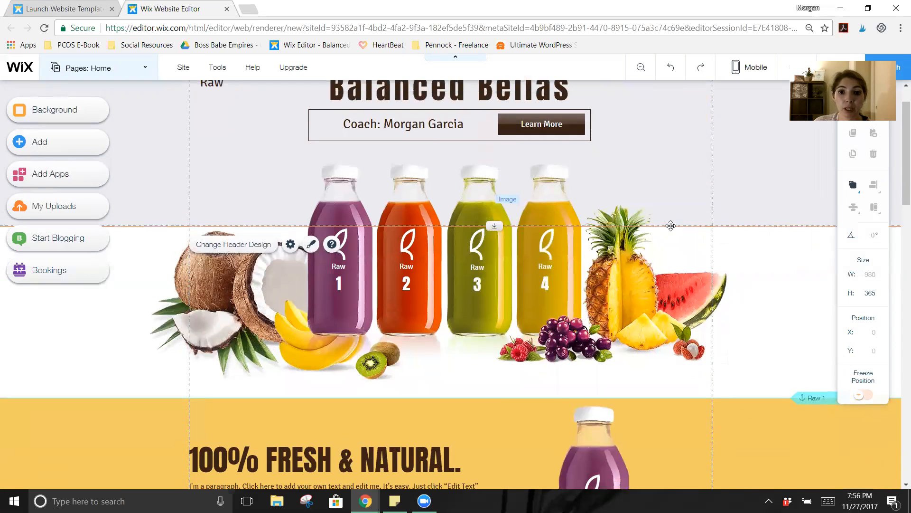
scroll(670, 226, up, 1)
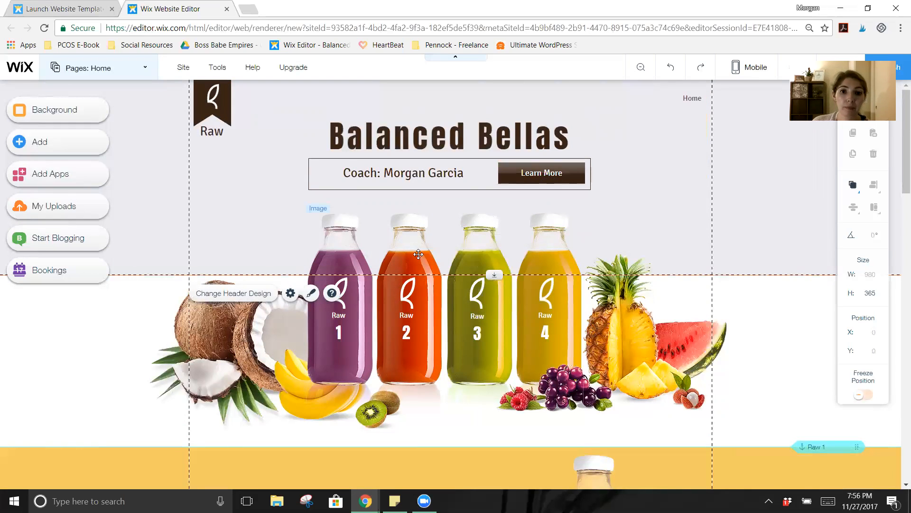
scroll(417, 296, down, 1)
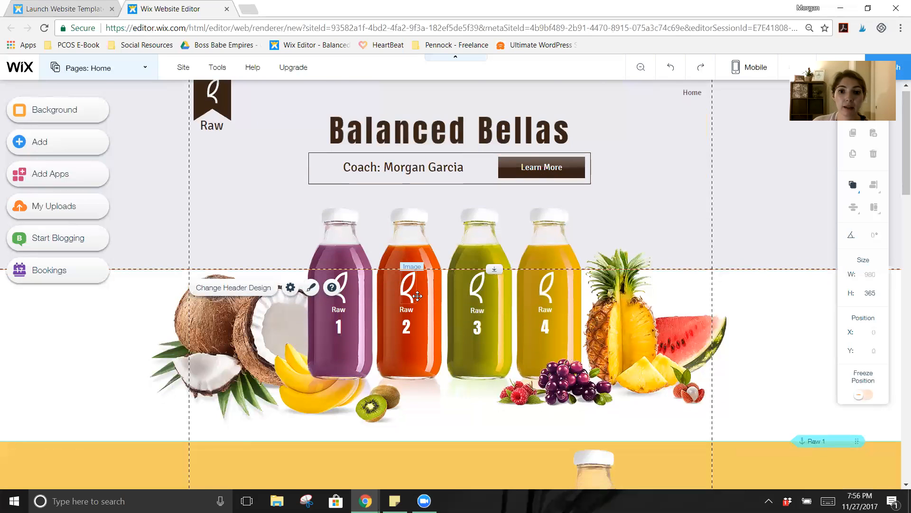
scroll(417, 295, down, 10)
scroll(418, 296, up, 6)
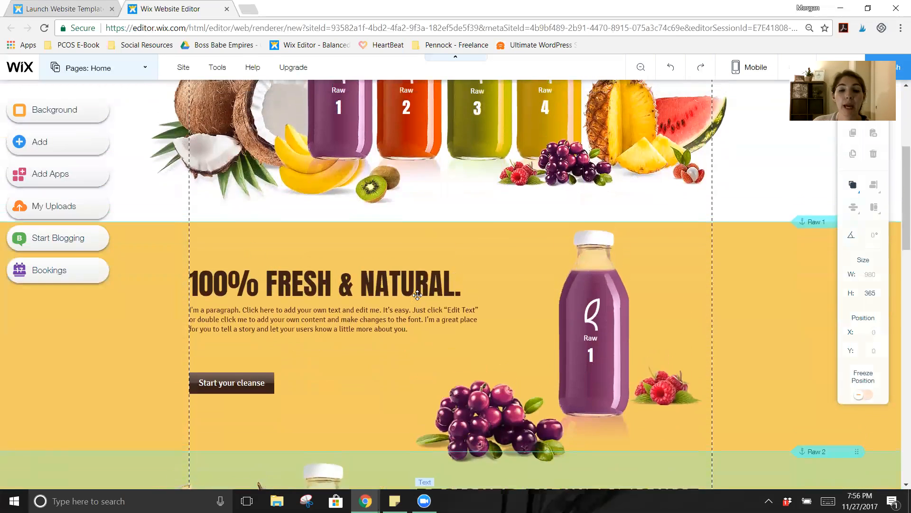
scroll(417, 295, up, 5)
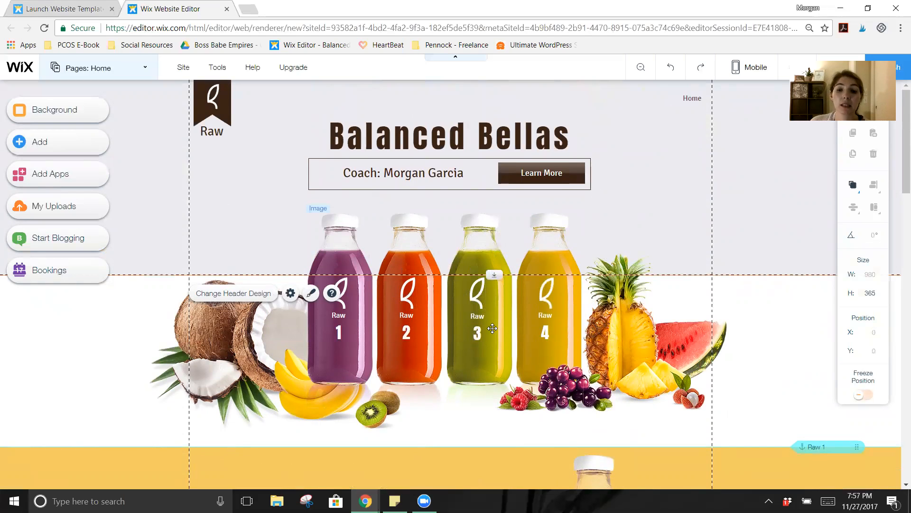
click(617, 338)
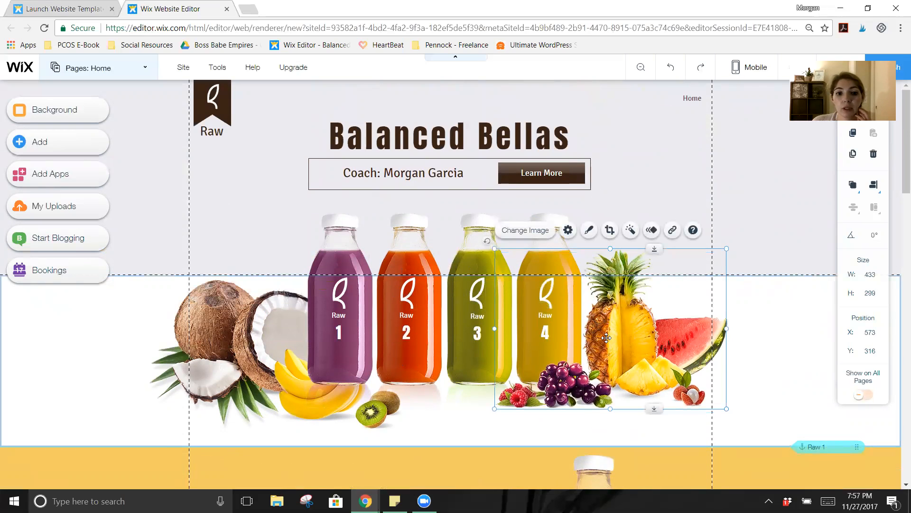
Step: Start replacing the pineapple-and-berries image and browse the Free from Wix photo library
click(528, 231)
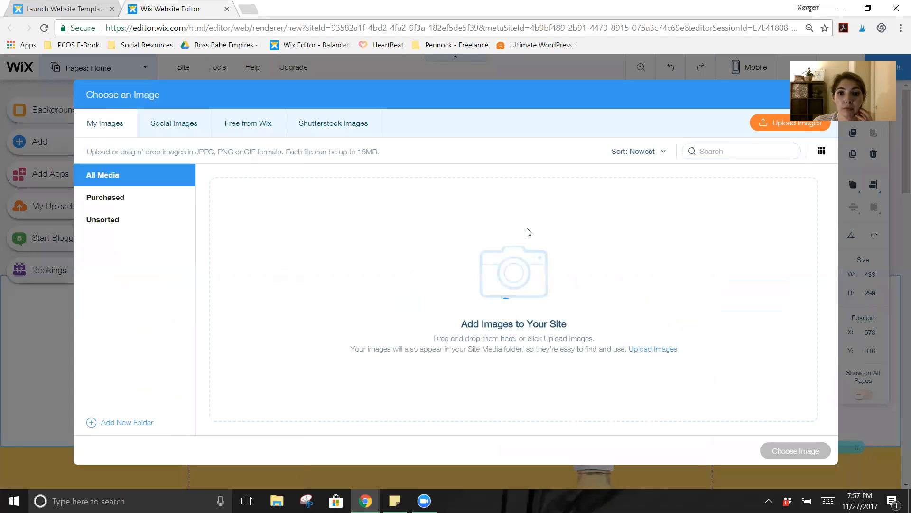
click(177, 132)
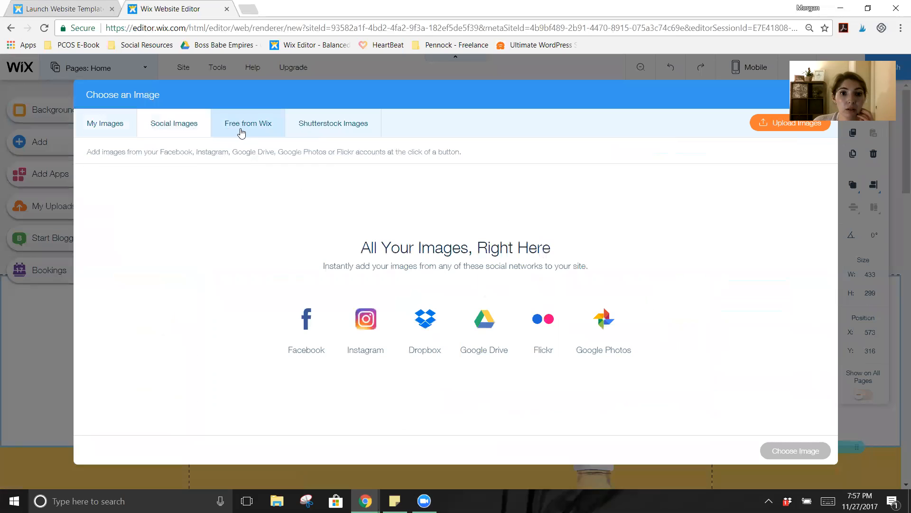
click(241, 132)
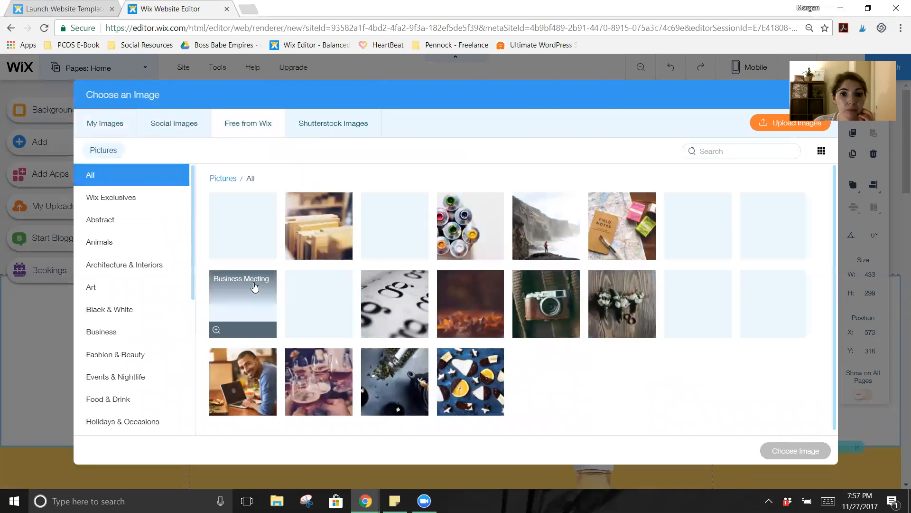
scroll(273, 323, down, 2)
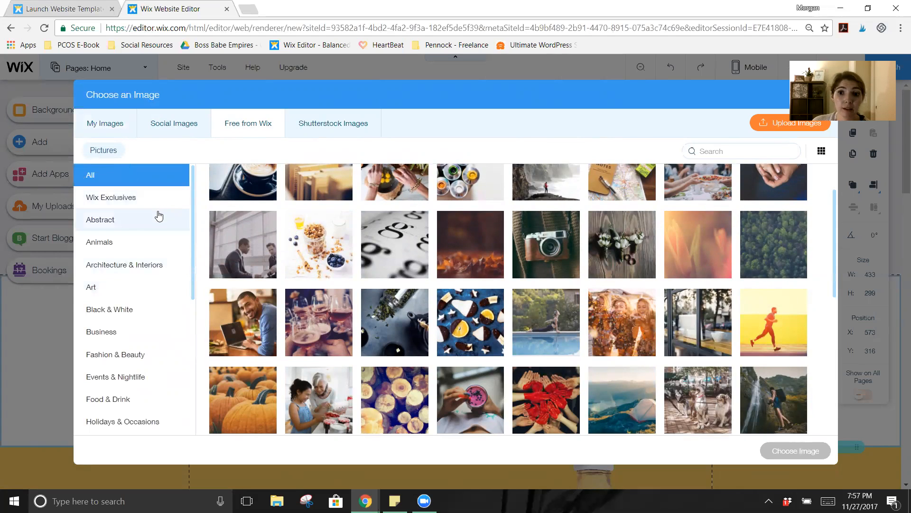
scroll(160, 227, down, 4)
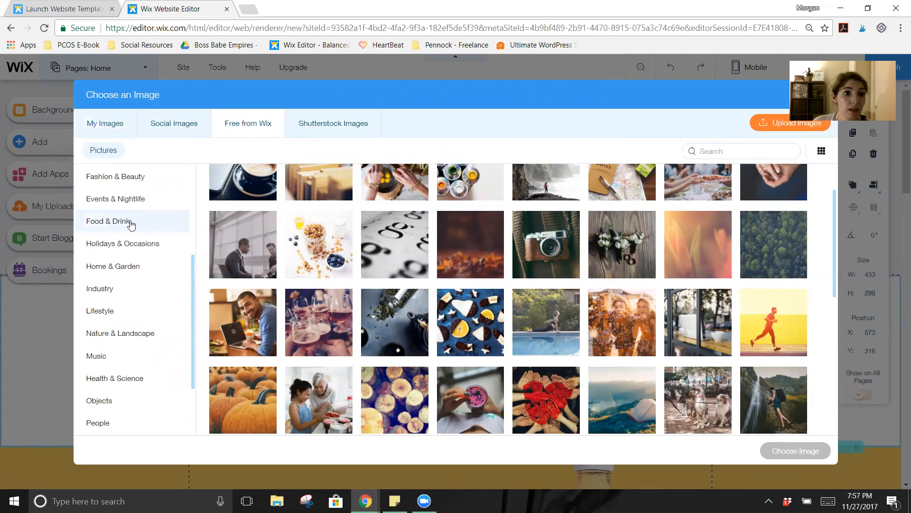
scroll(132, 224, up, 1)
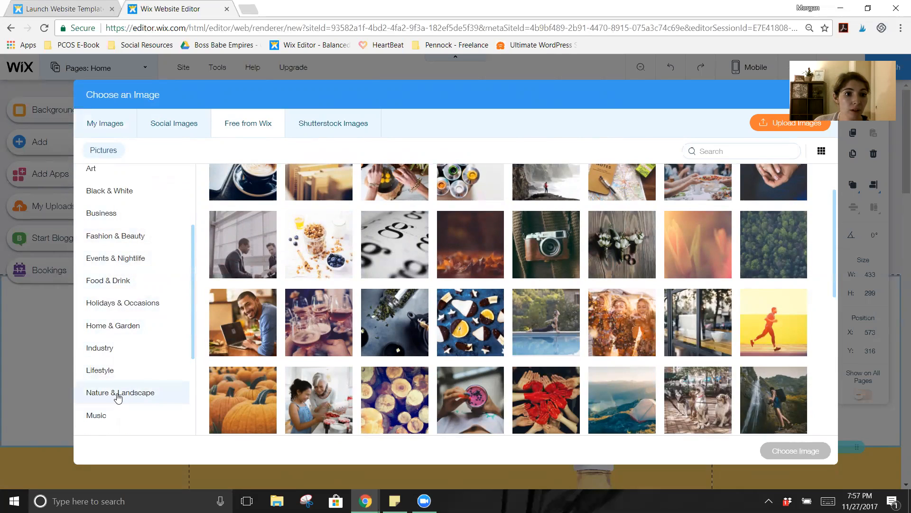
scroll(119, 401, down, 1)
scroll(119, 399, down, 1)
scroll(119, 397, down, 1)
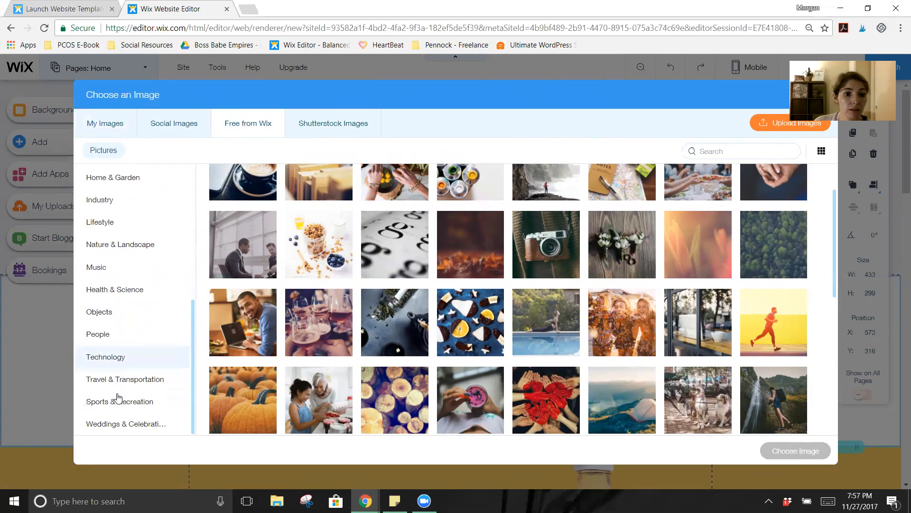
scroll(118, 398, up, 2)
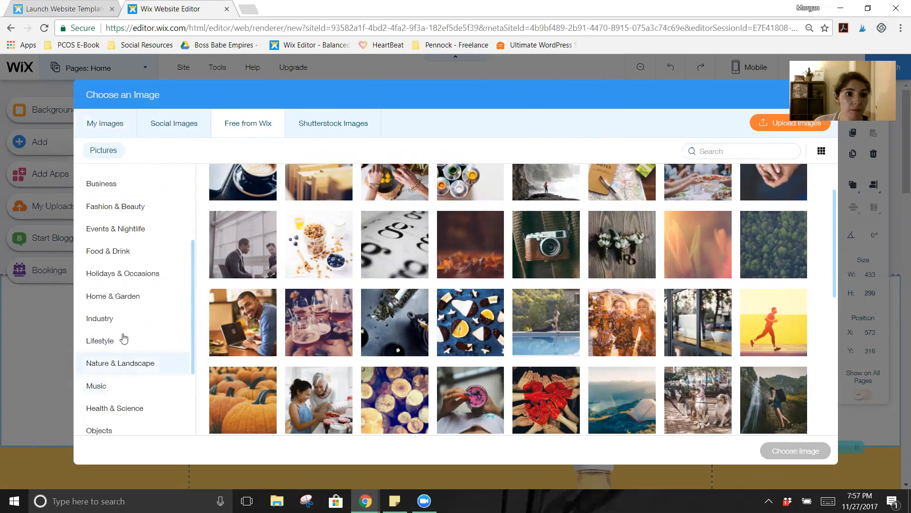
Step: Insert the Food & Drink photo of spinach in a bowl as the new image
click(122, 257)
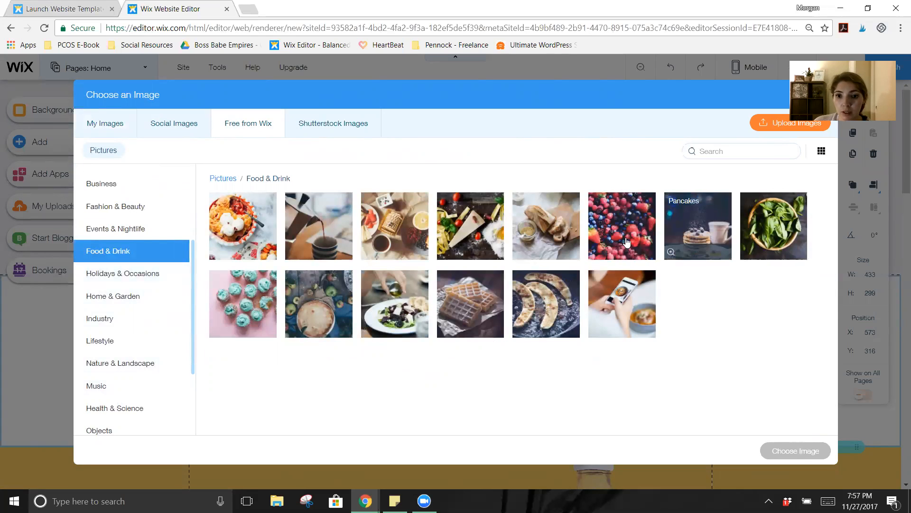
click(774, 227)
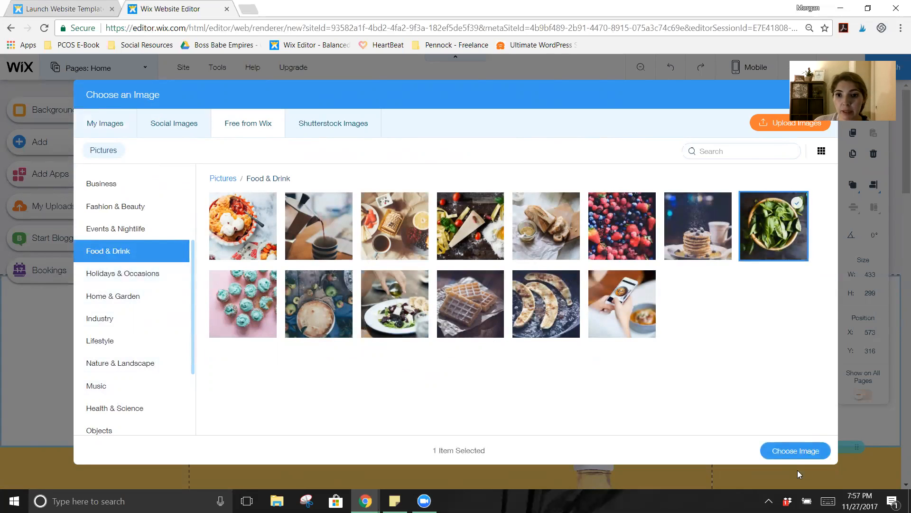
click(806, 455)
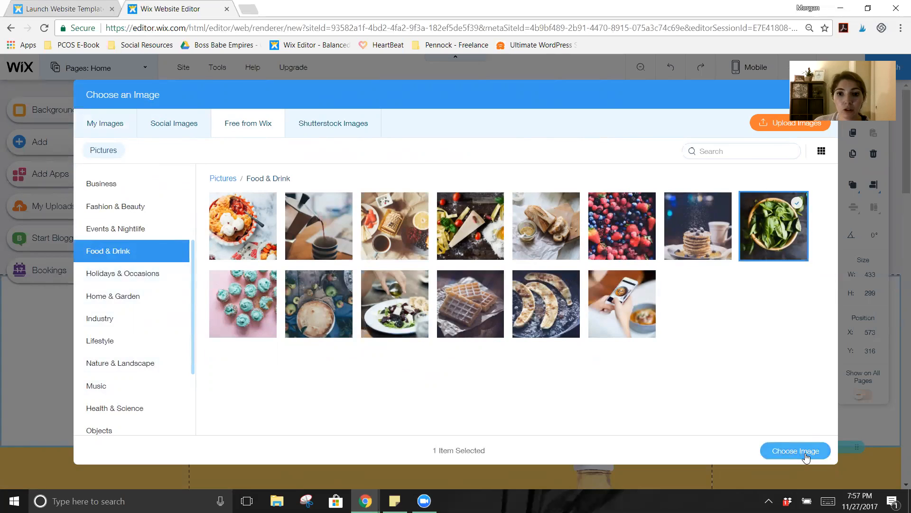
click(407, 318)
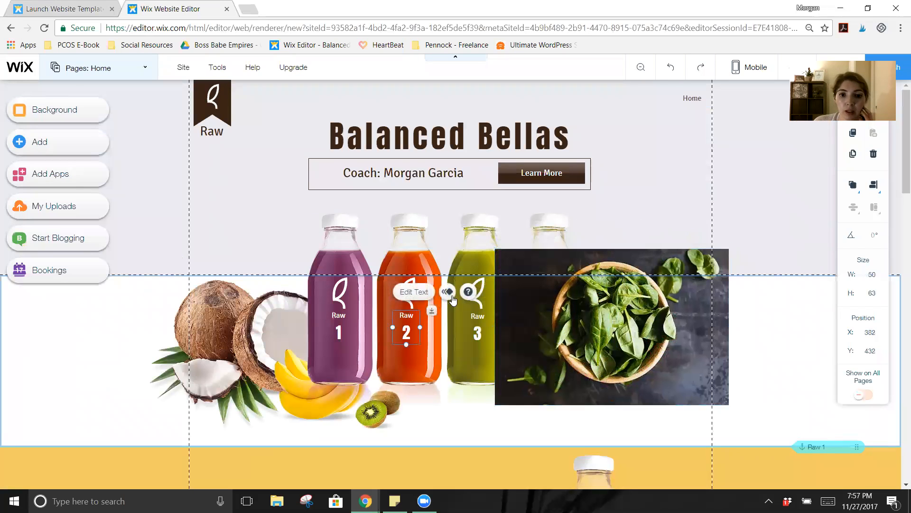
Step: Delete the juice bottles, coconut and bananas-and-kiwi images, and nudge the spinach photo left
click(403, 223)
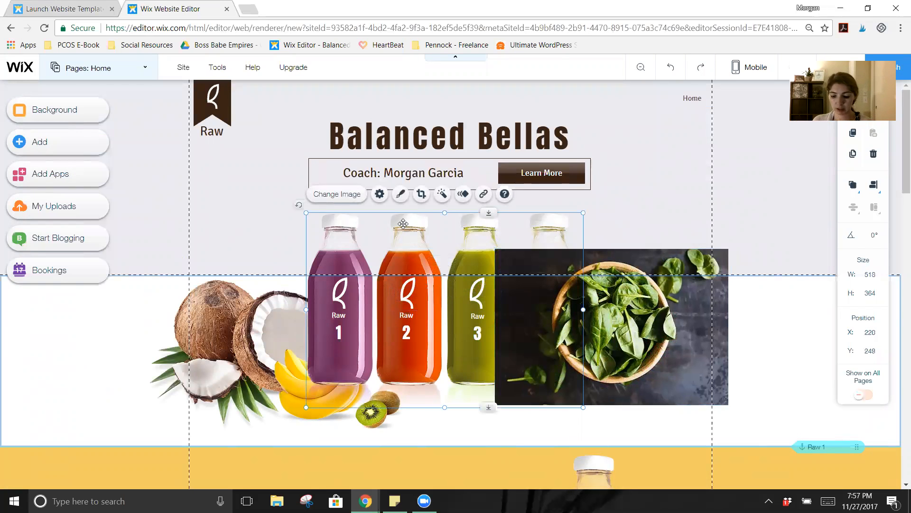
key(Delete)
click(304, 320)
key(Delete)
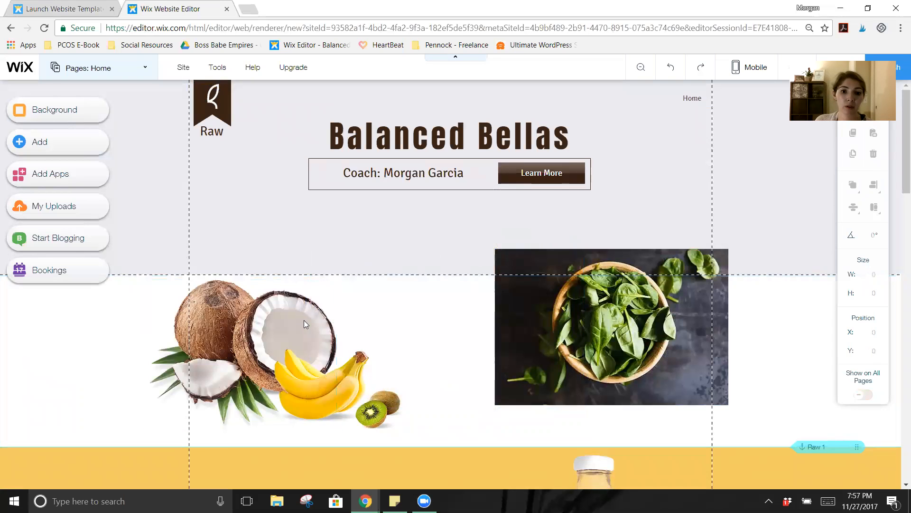
click(378, 399)
key(Delete)
drag(501, 342, 424, 372)
Step: Delete the Raw 4, Raw 2 and Raw 1 labels from the spinach photo
click(664, 364)
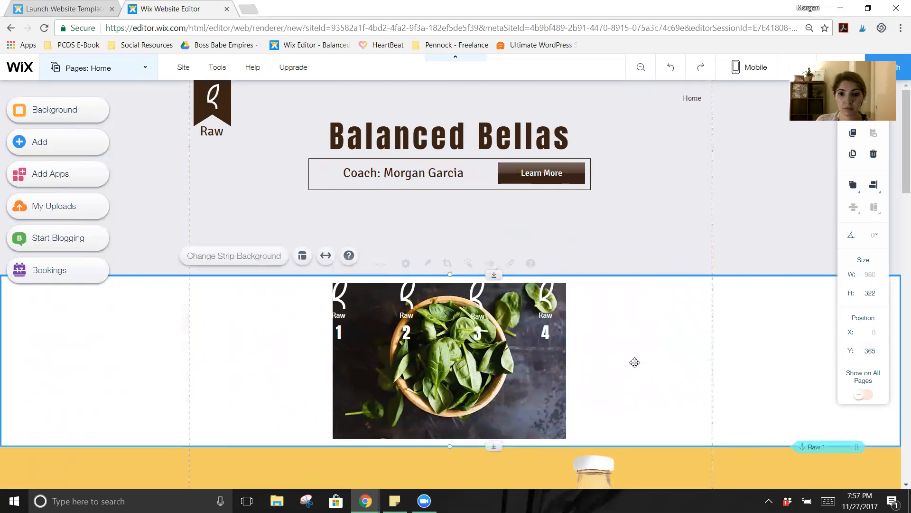
click(552, 329)
key(Delete)
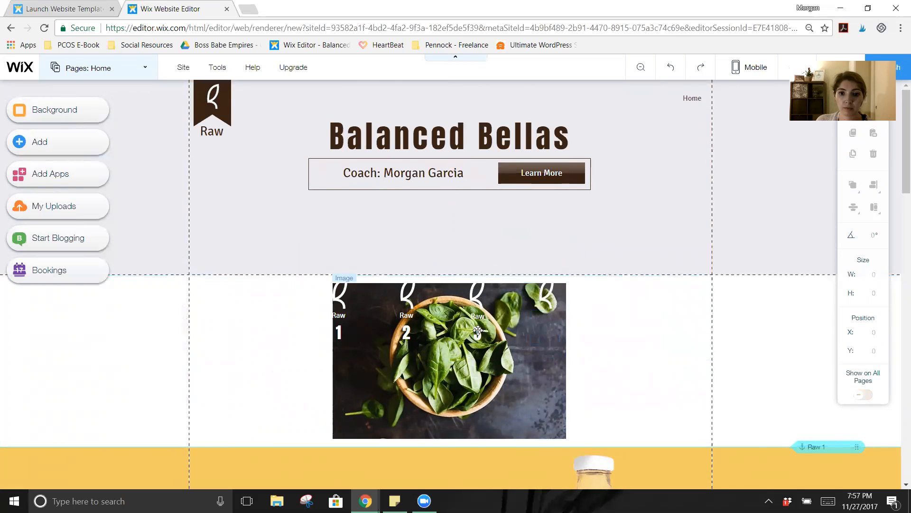
click(405, 331)
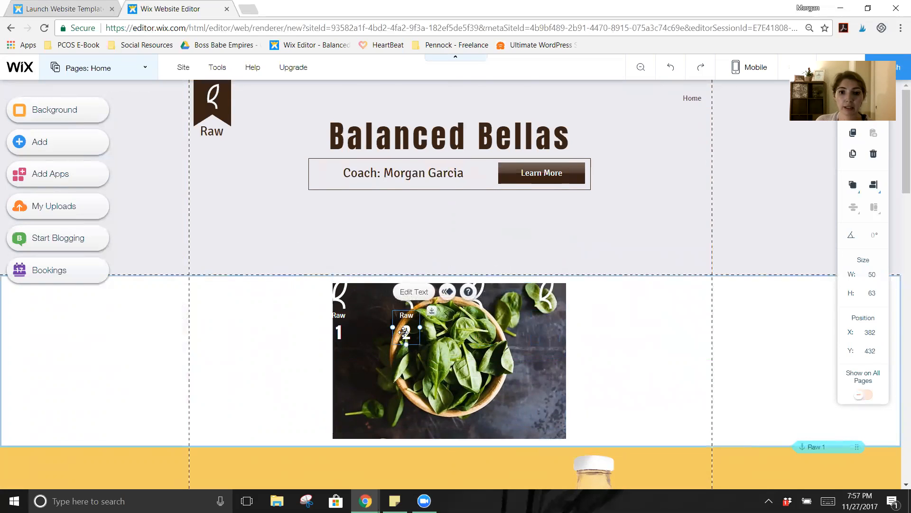
key(Delete)
click(326, 330)
key(Delete)
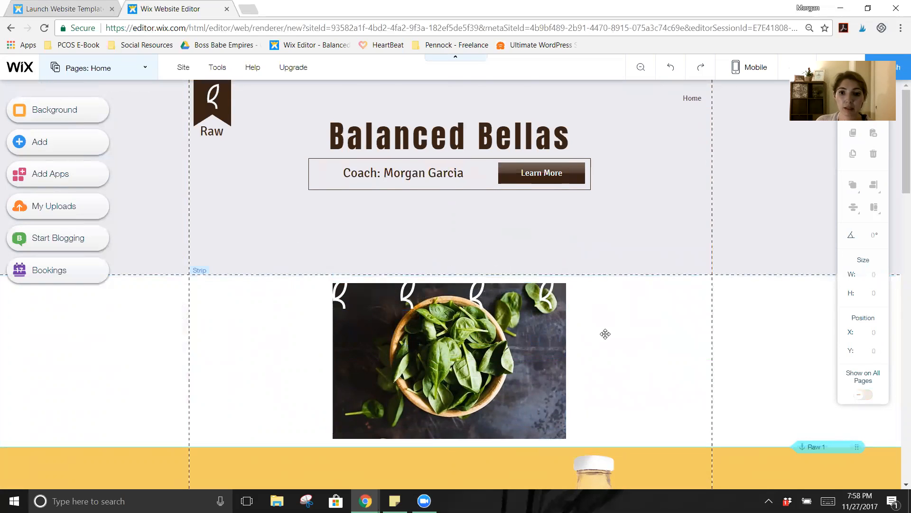
Step: Remove the leaf icon and move the spinach photo to the section's right side (X 522, Y 380)
click(536, 314)
click(546, 302)
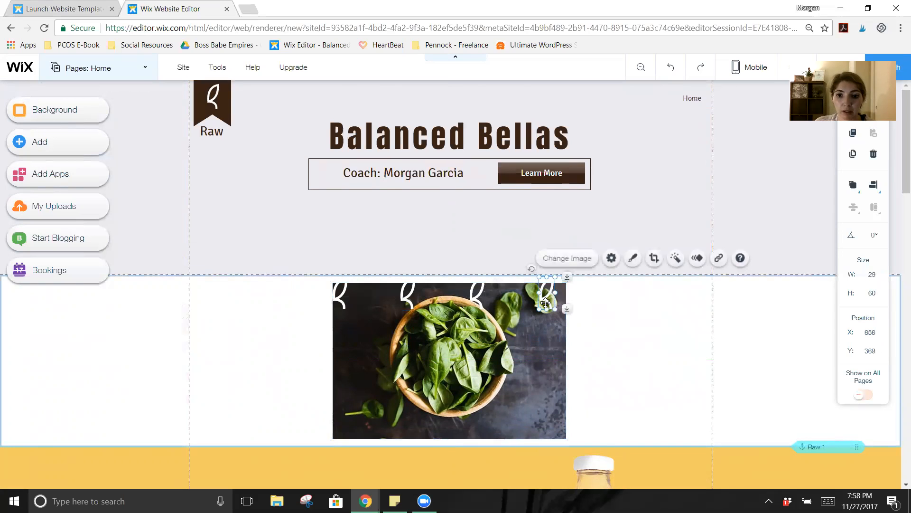
drag(546, 303, 341, 301)
key(Delete)
click(613, 343)
drag(475, 345, 611, 345)
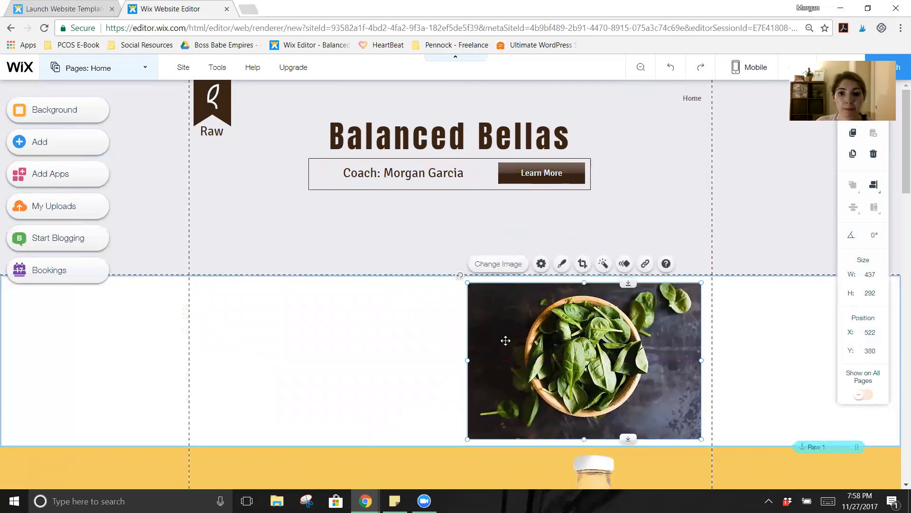
Step: Add a paragraph left of the spinach photo reading 'Balanced Bellas is a program.....' plus a new line
click(74, 151)
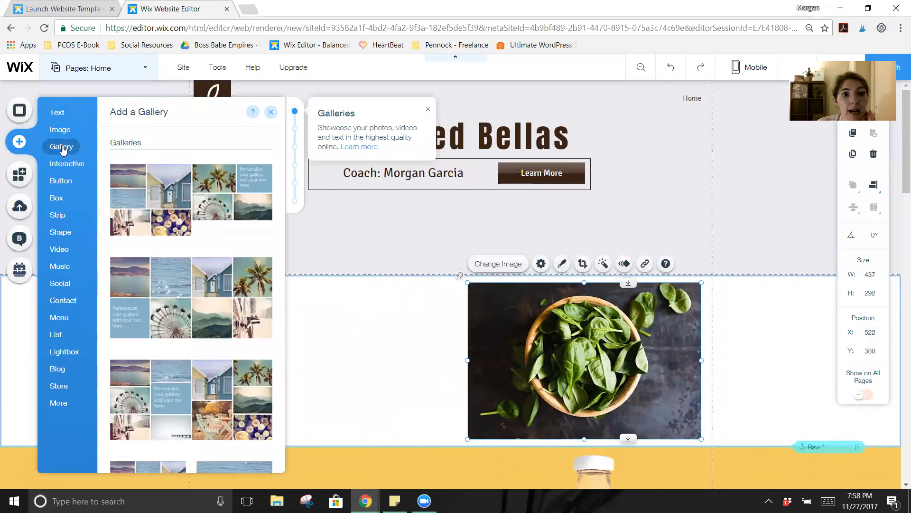
mouse_move(54, 126)
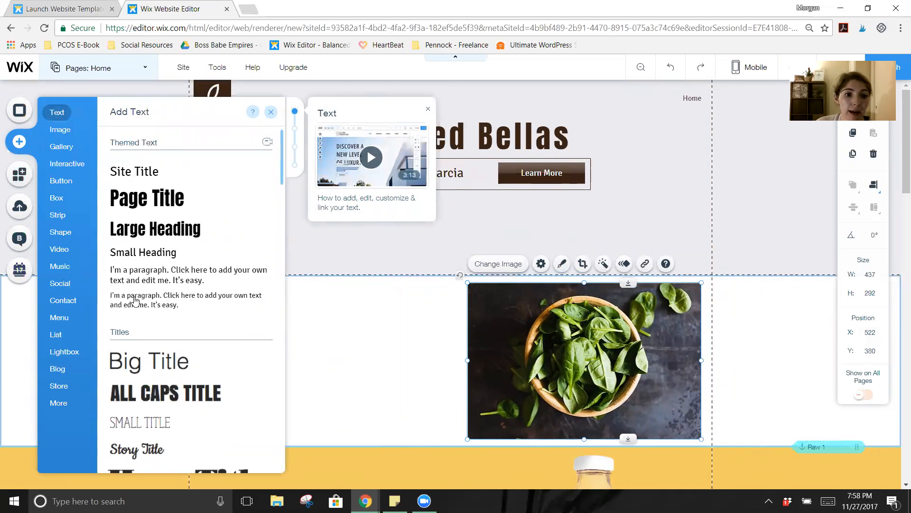
drag(135, 300, 255, 311)
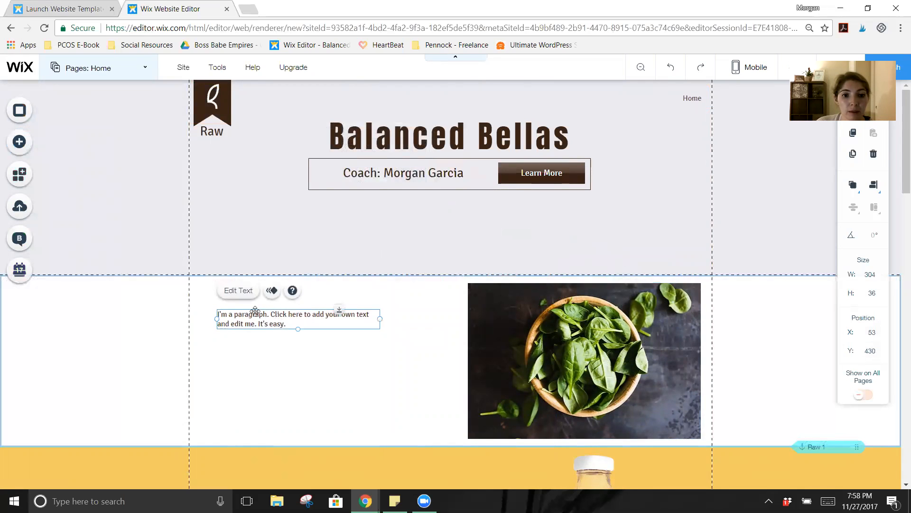
click(243, 292)
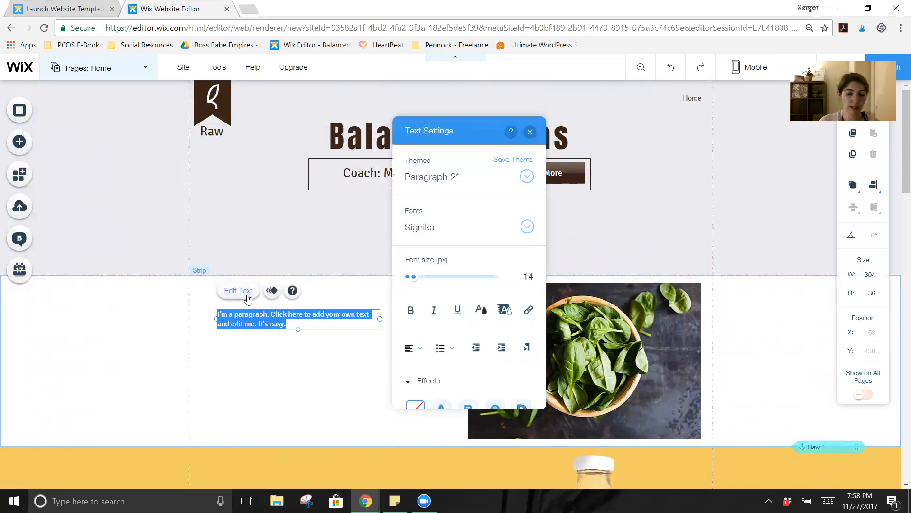
text(Balan)
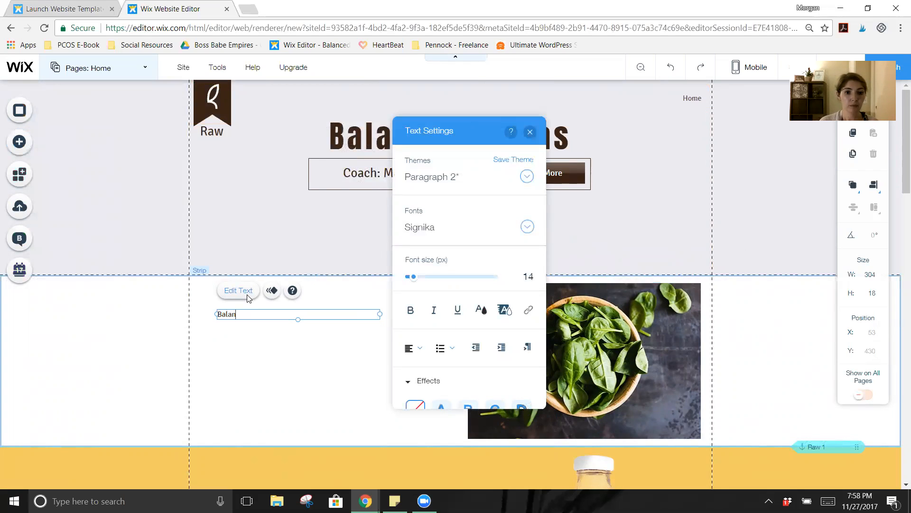
text(ced Bellas is a program.....)
key(Return)
key(Return)
key(Return)
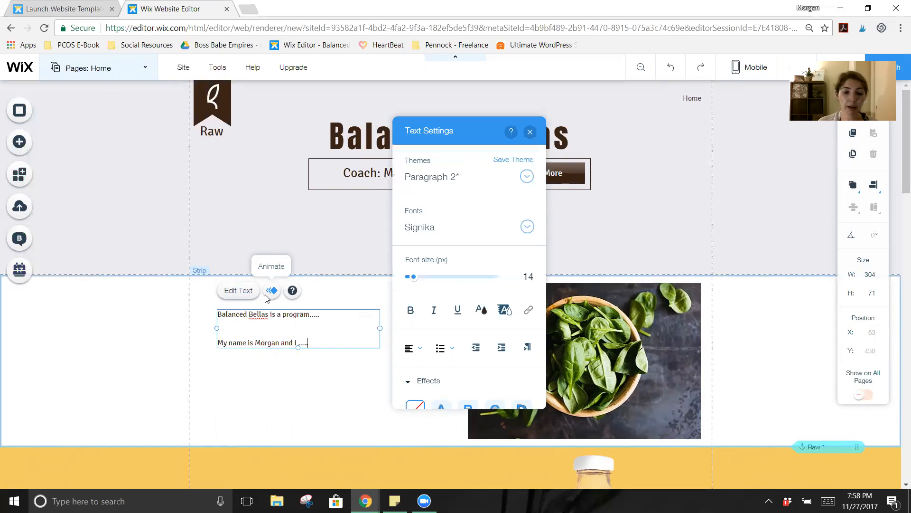
click(340, 356)
scroll(340, 356, down, 2)
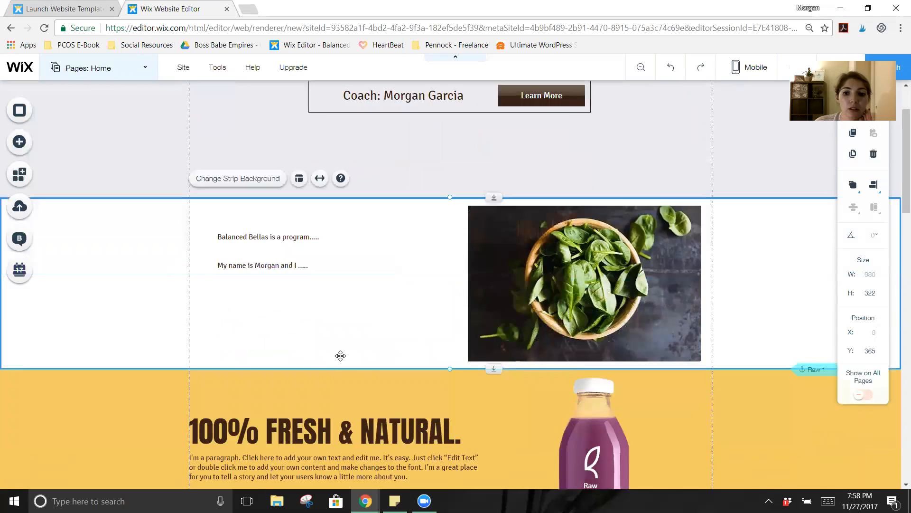
Step: Delete the 100% FRESH & NATURAL text, grapes, bottle and raspberry images, leaf logo and Start your cleanse button
scroll(341, 355, down, 4)
click(366, 251)
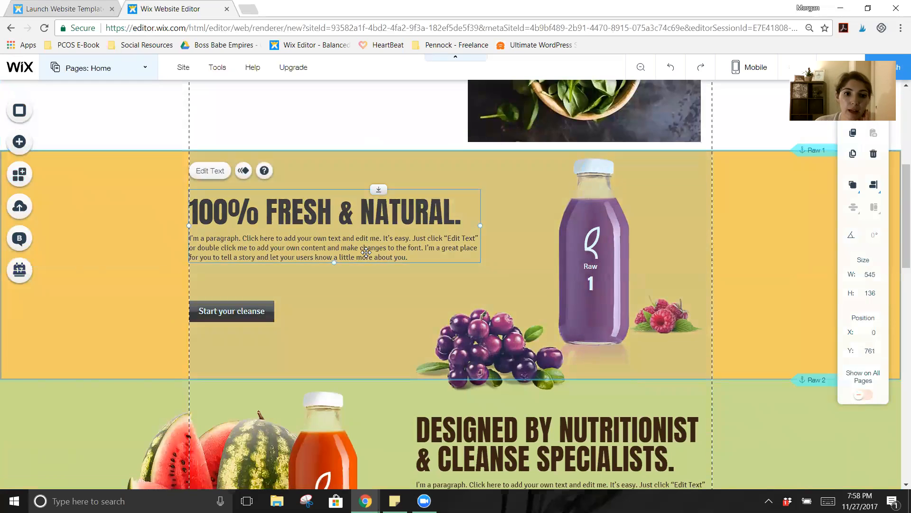
key(Delete)
click(465, 318)
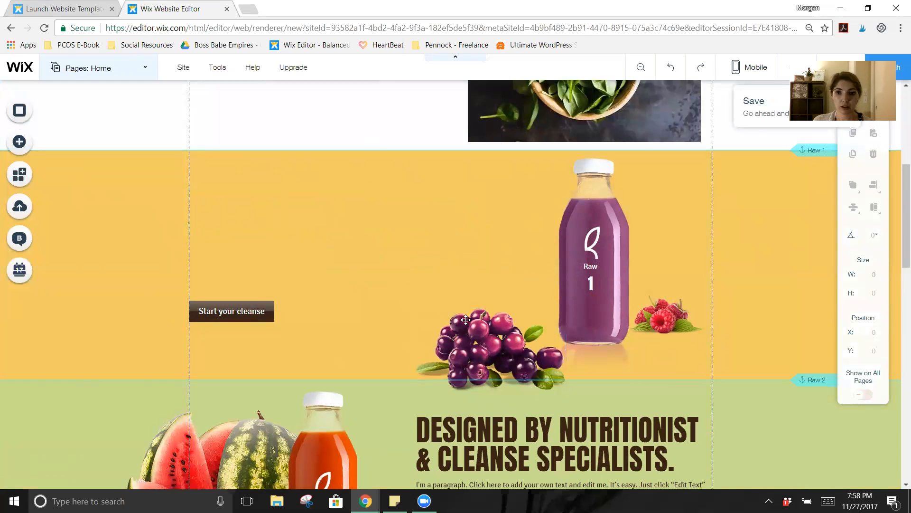
key(Delete)
click(565, 287)
key(Delete)
click(662, 316)
key(Delete)
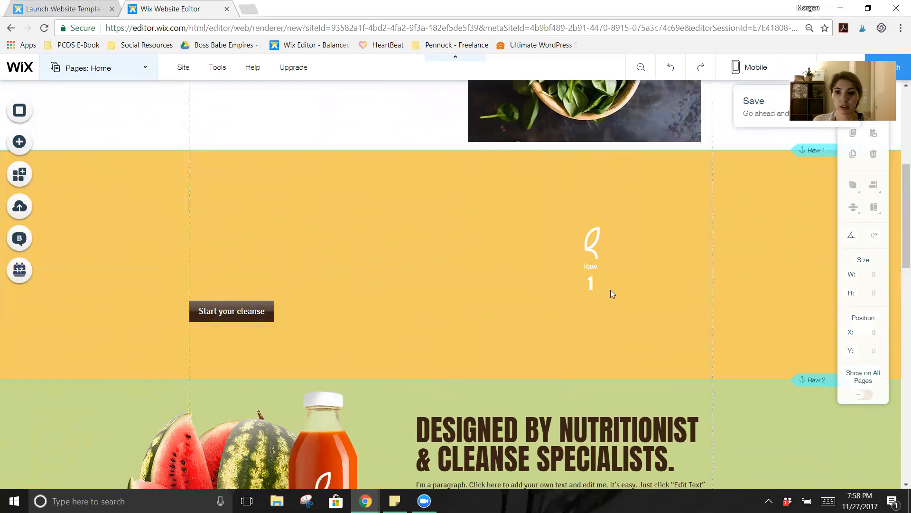
click(595, 264)
key(Delete)
click(257, 315)
key(Delete)
click(295, 218)
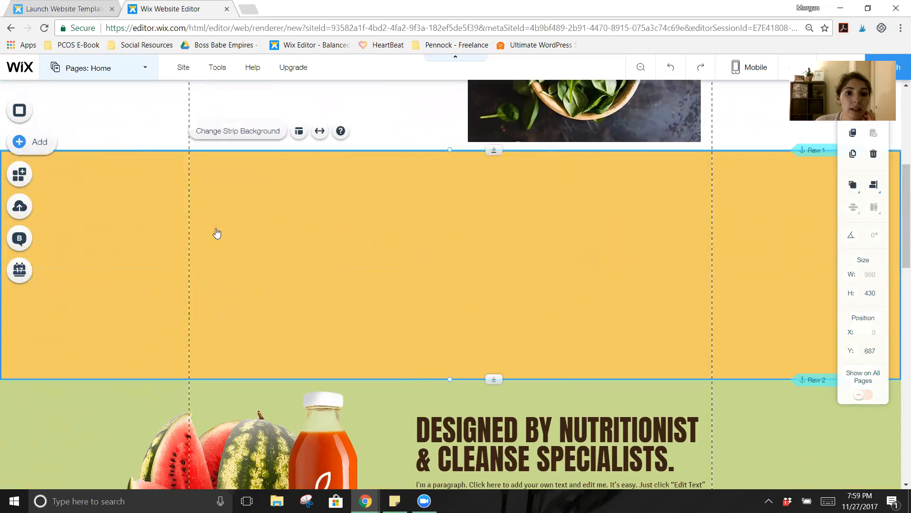
Step: Browse the Add panel's Interactive, Button, Box, Strip, Shape, Video, Music and Social categories toward Contact
click(71, 163)
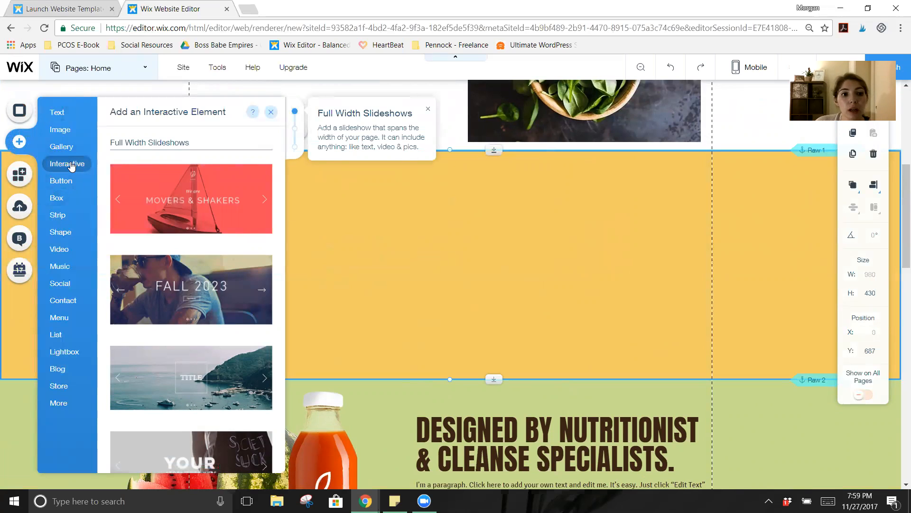
click(64, 184)
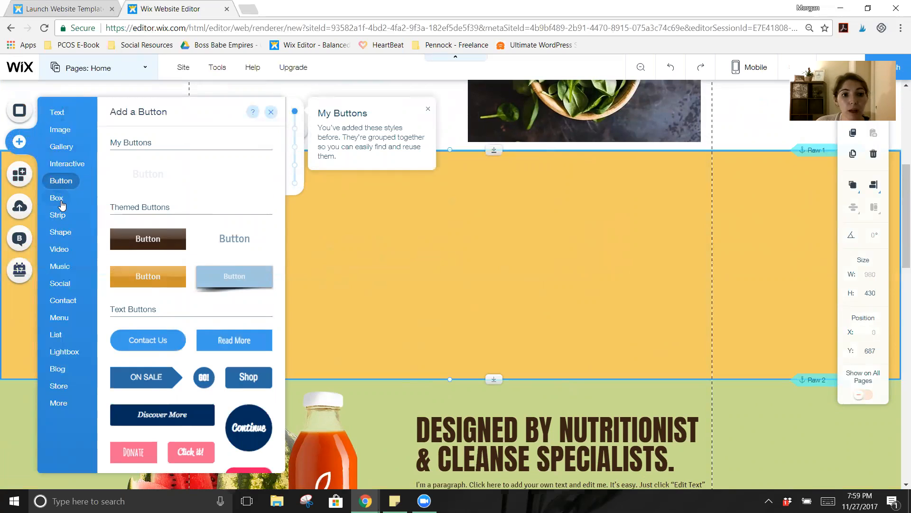
click(62, 199)
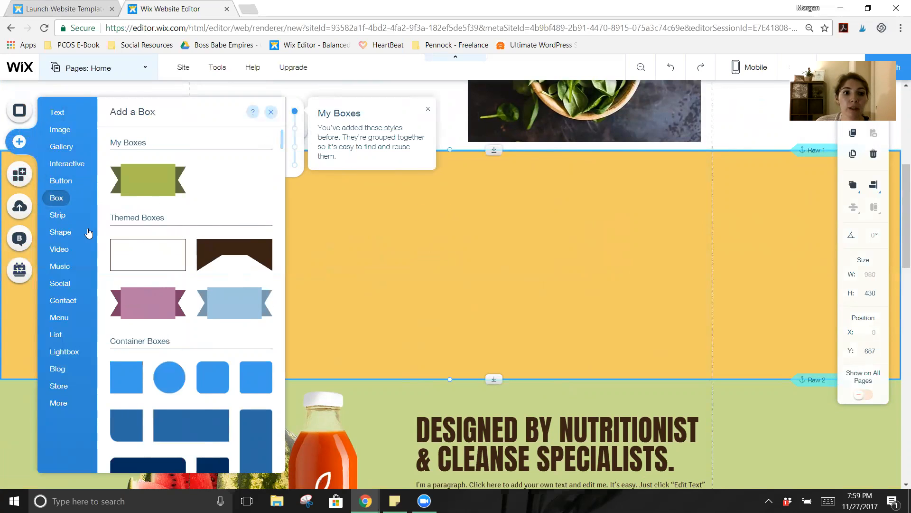
click(58, 215)
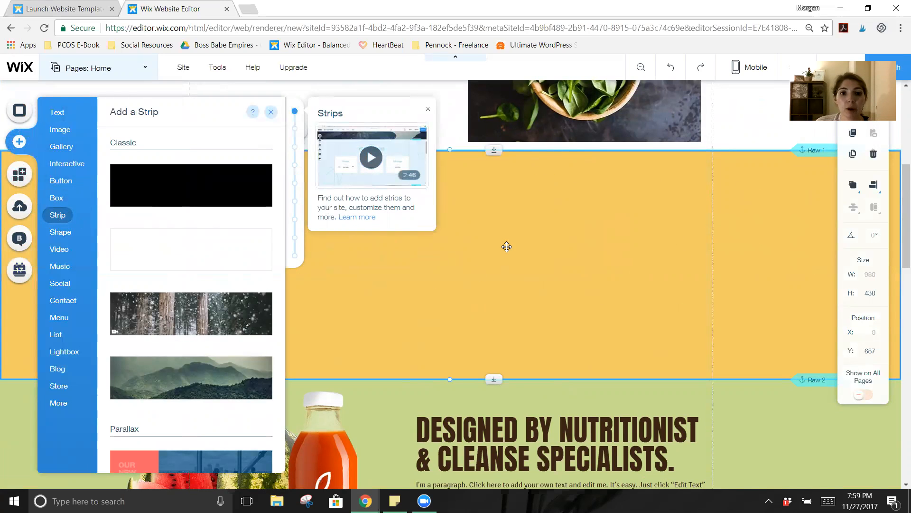
click(58, 236)
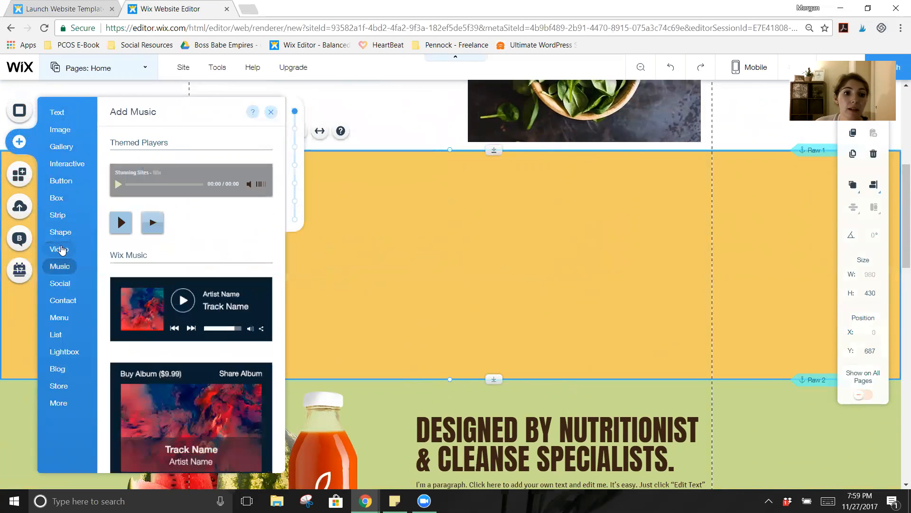
mouse_move(62, 251)
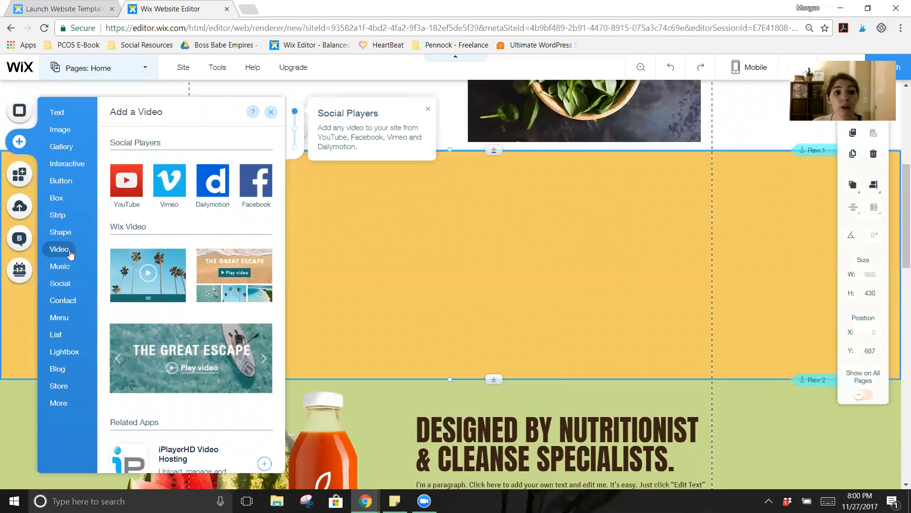
mouse_move(66, 267)
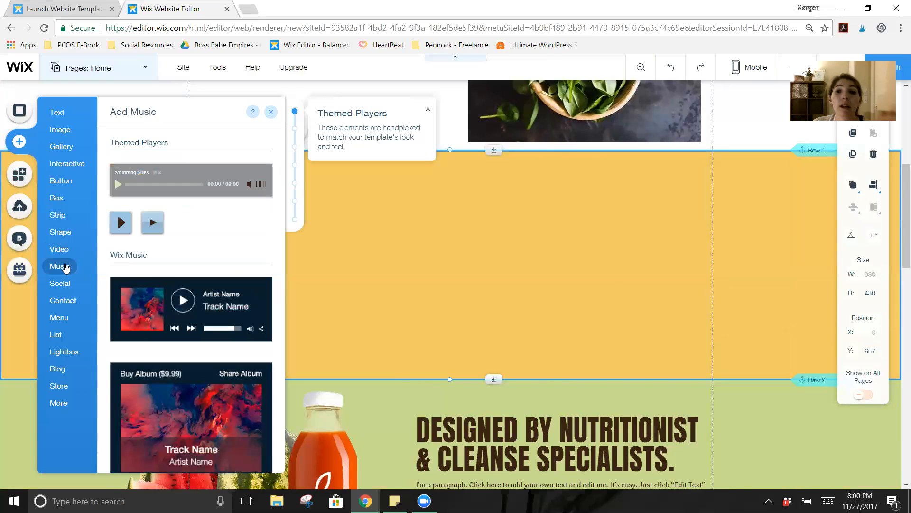
mouse_move(62, 285)
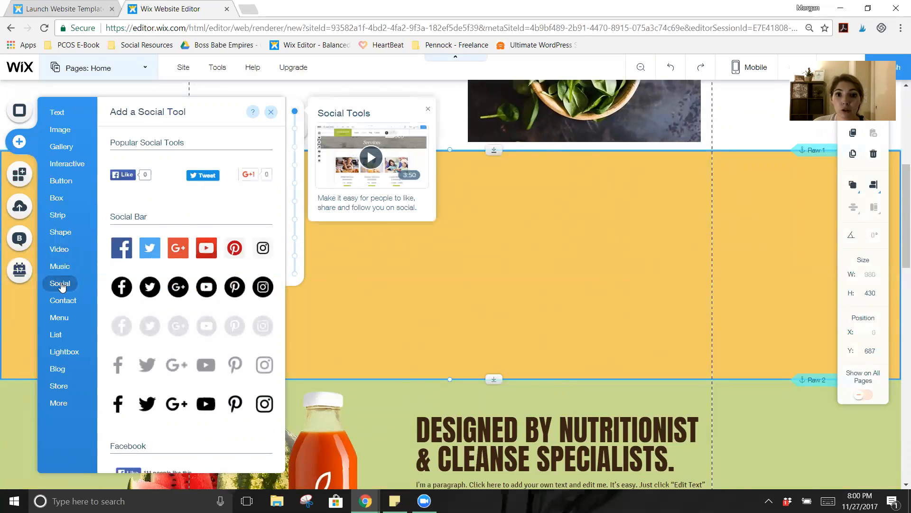
mouse_move(63, 301)
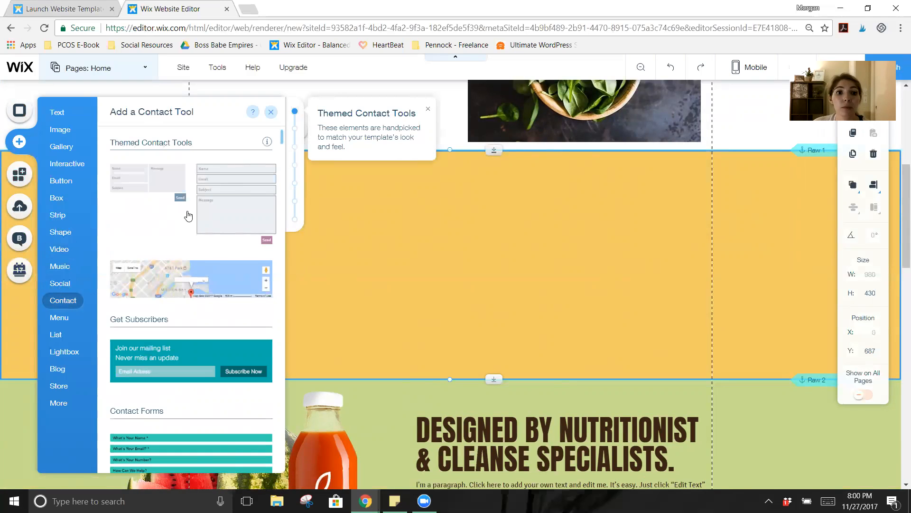
Step: Drop a contact form onto the yellow strip and move it to the strip's centre
drag(223, 192, 534, 241)
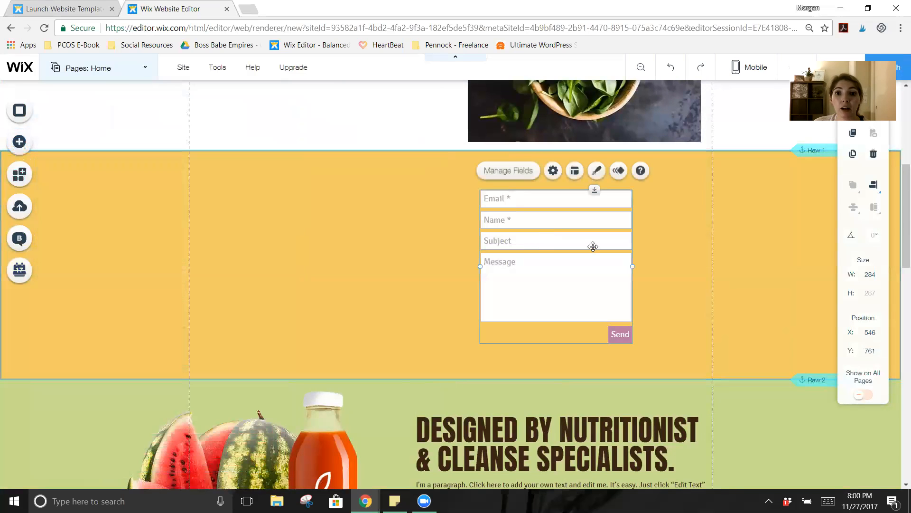
click(693, 260)
drag(584, 294, 484, 285)
click(620, 270)
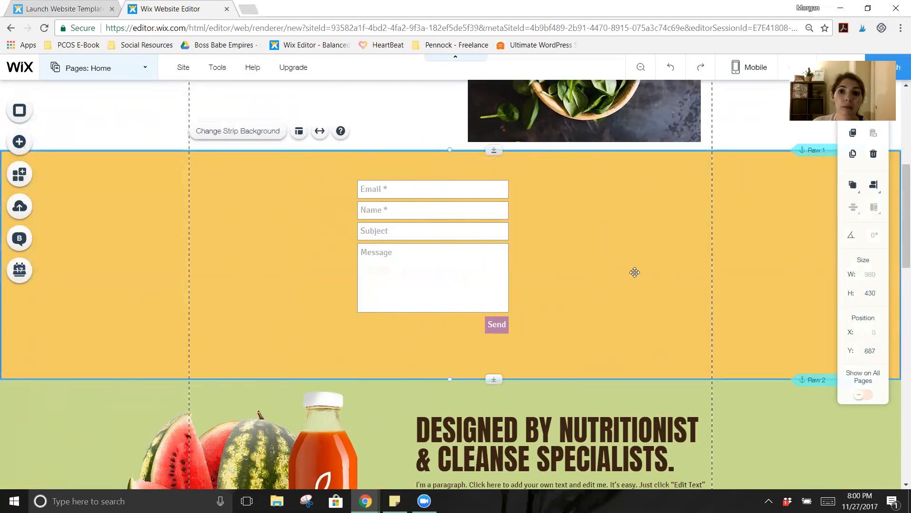
right_click(743, 234)
Step: Open the background settings of the yellow strip
click(723, 227)
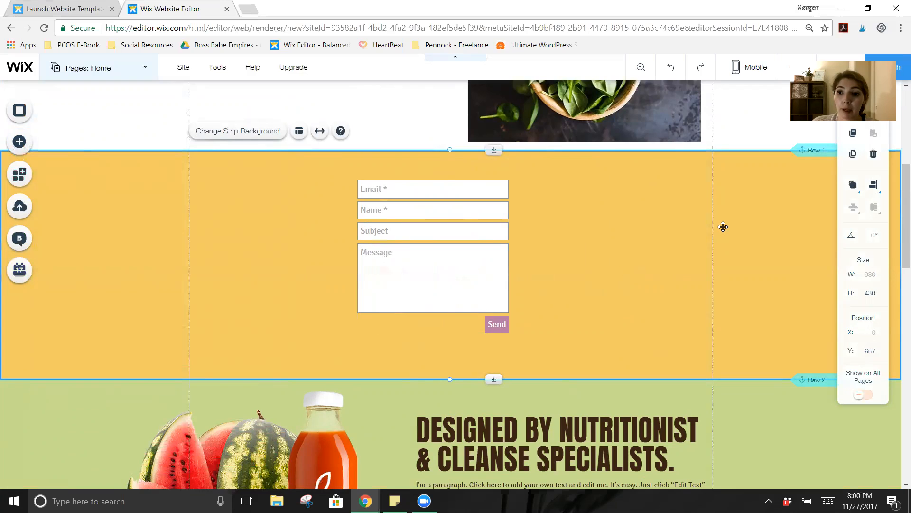
right_click(743, 221)
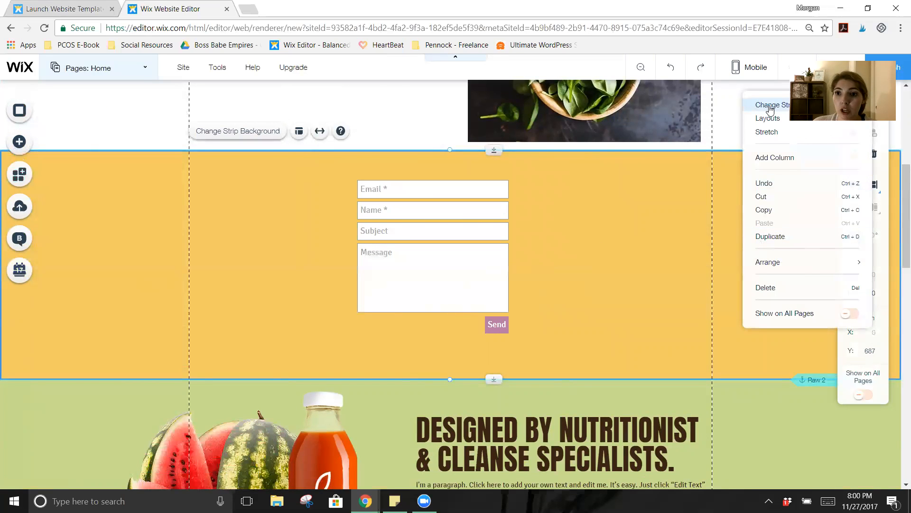
click(770, 109)
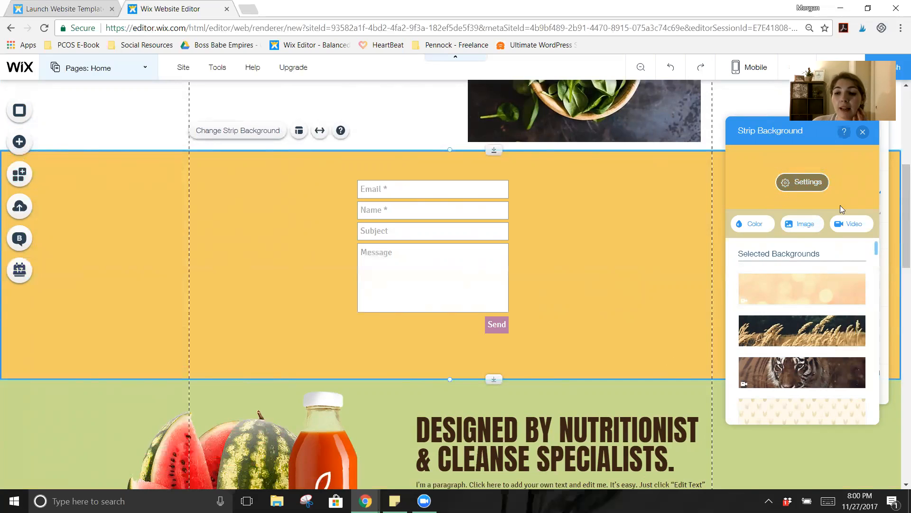
Step: Apply the dark blue underwater stock video as the strip background and play it
click(854, 226)
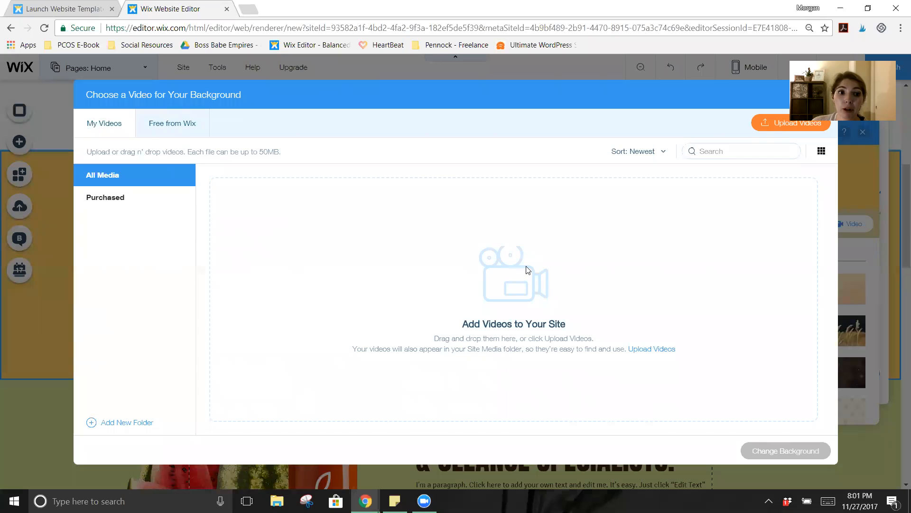
click(174, 124)
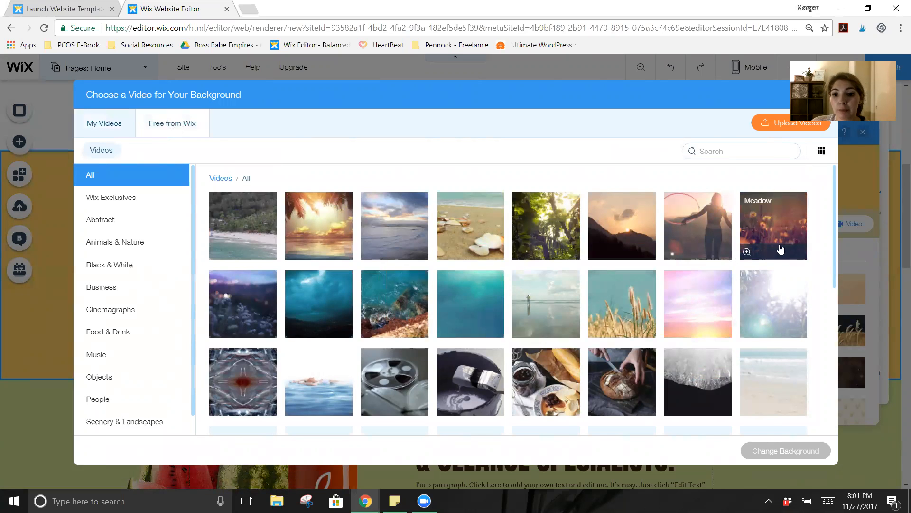
click(317, 297)
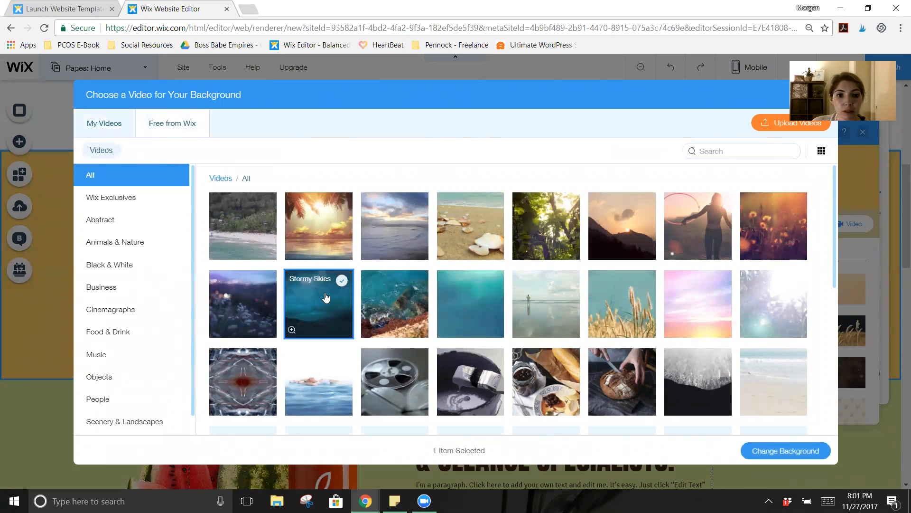
click(777, 454)
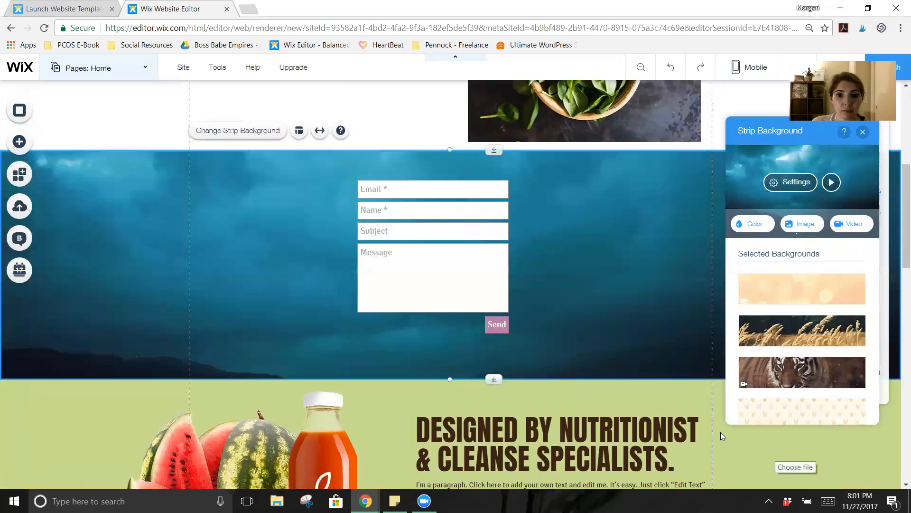
click(829, 186)
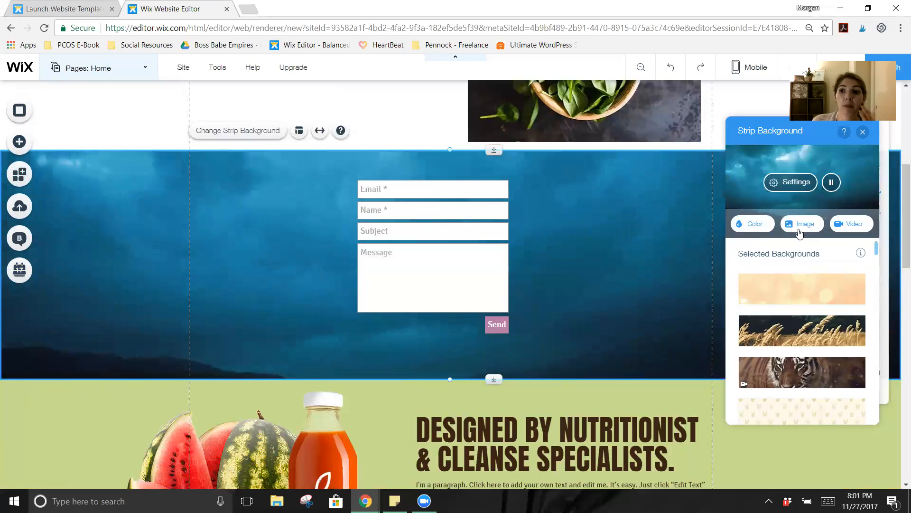
Step: Stop the video preview, scroll down the page and select the PREMIUM QUALITY ribbon
click(831, 183)
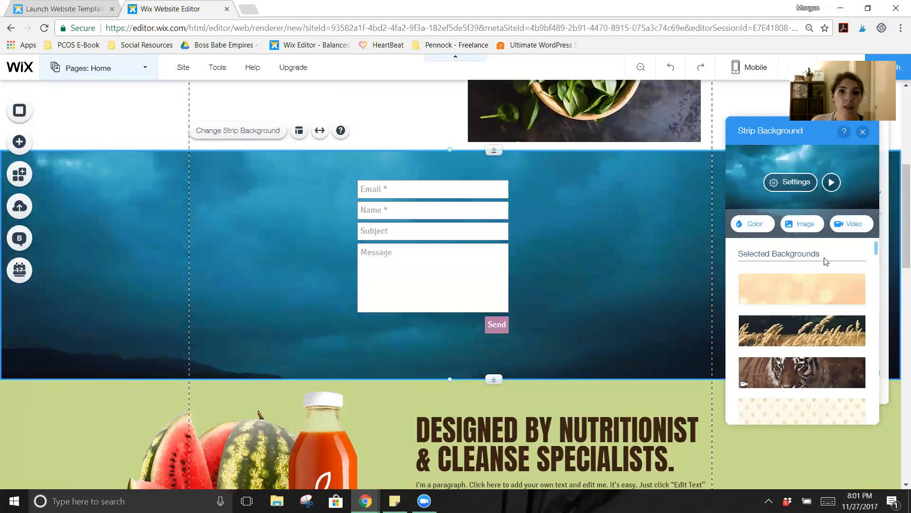
scroll(838, 275, down, 4)
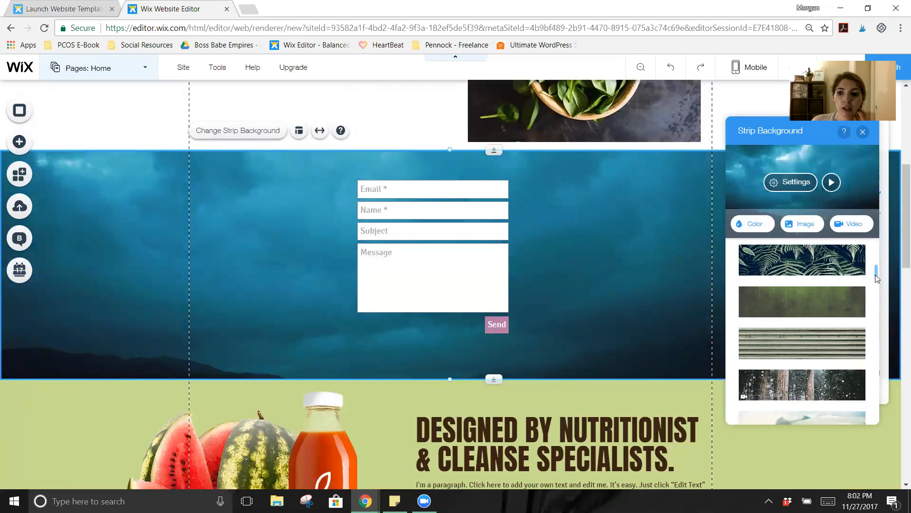
scroll(696, 334, down, 5)
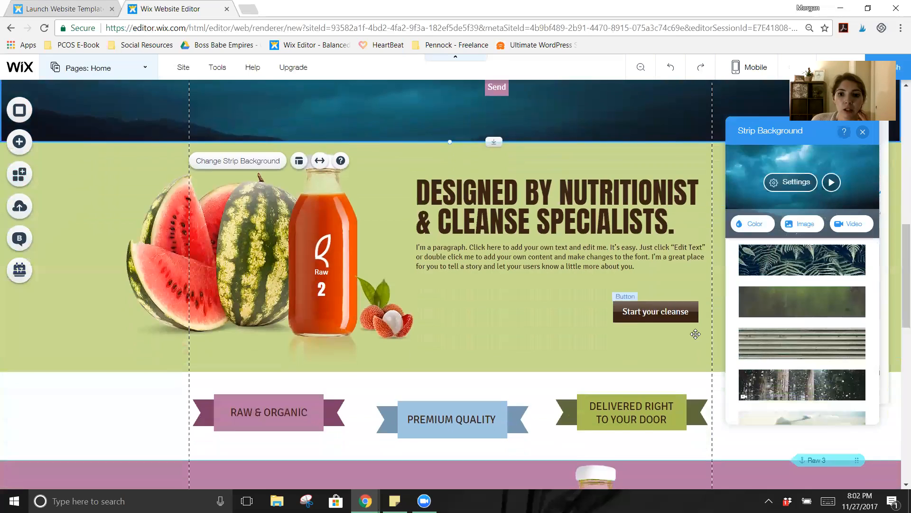
scroll(695, 334, down, 6)
scroll(686, 335, down, 3)
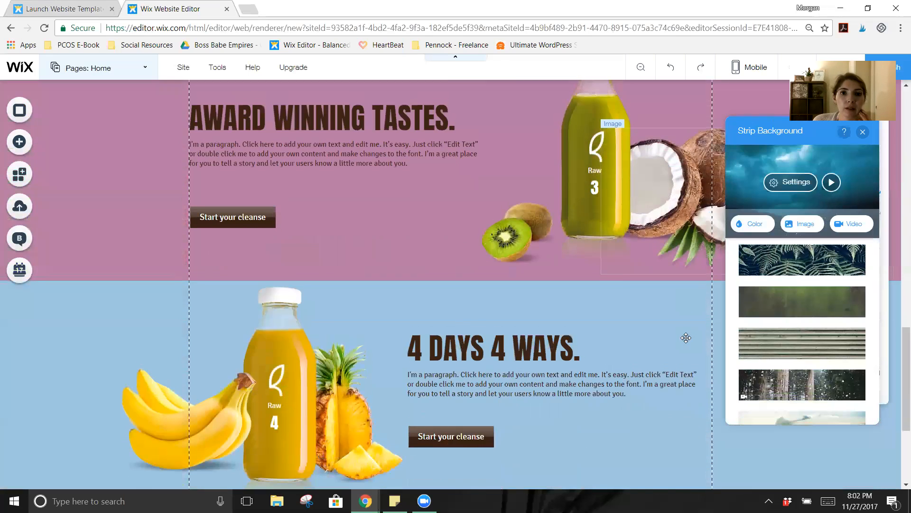
scroll(686, 334, up, 4)
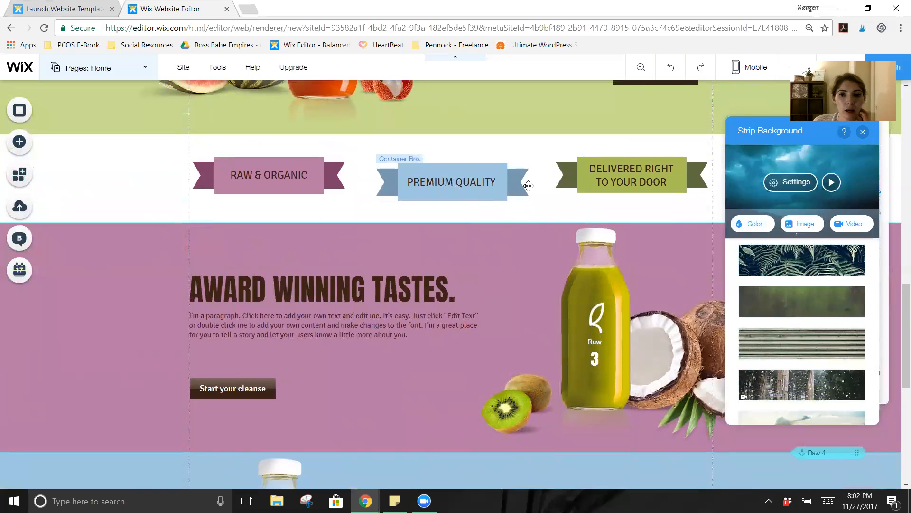
click(438, 171)
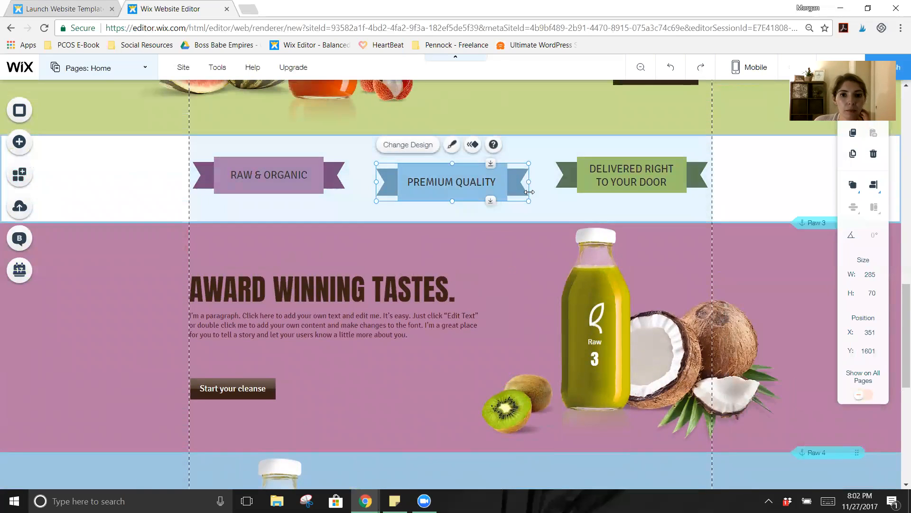
Step: Browse the Add panel's element categories and show the Lightbox designs
click(29, 145)
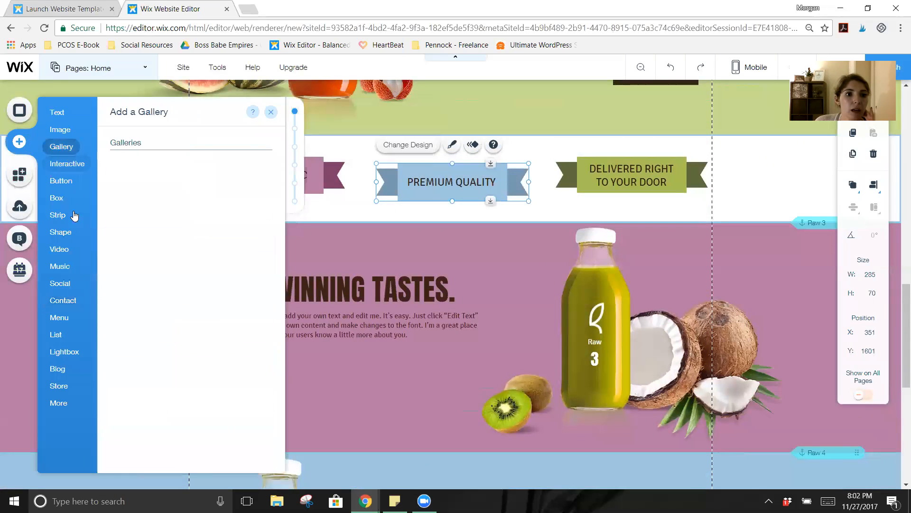
mouse_move(63, 271)
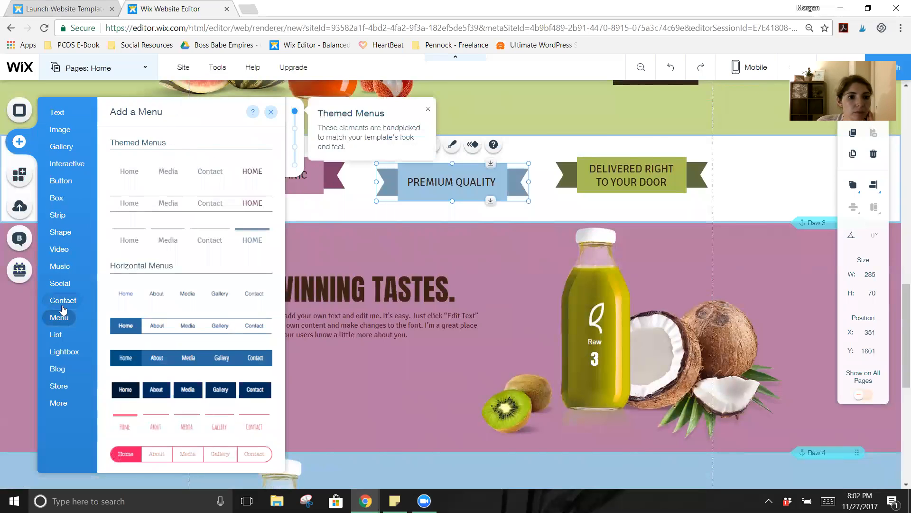
mouse_move(58, 324)
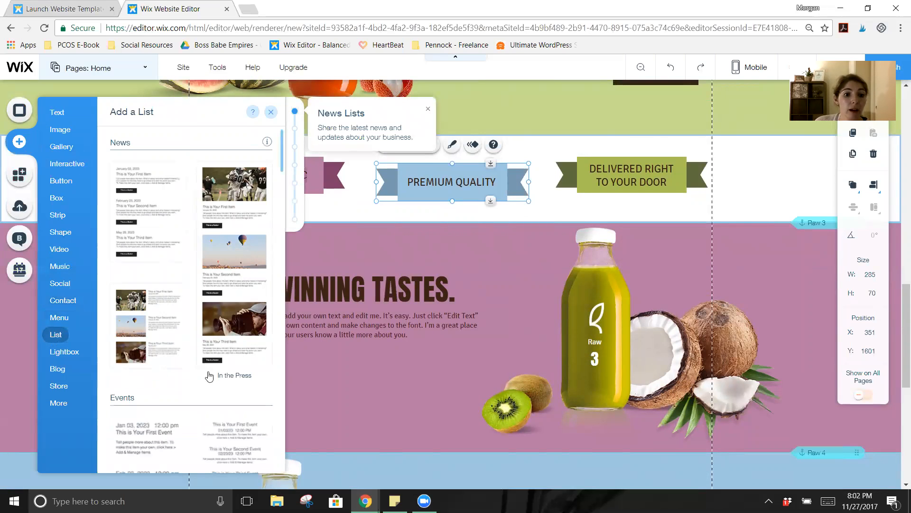
scroll(210, 372, down, 4)
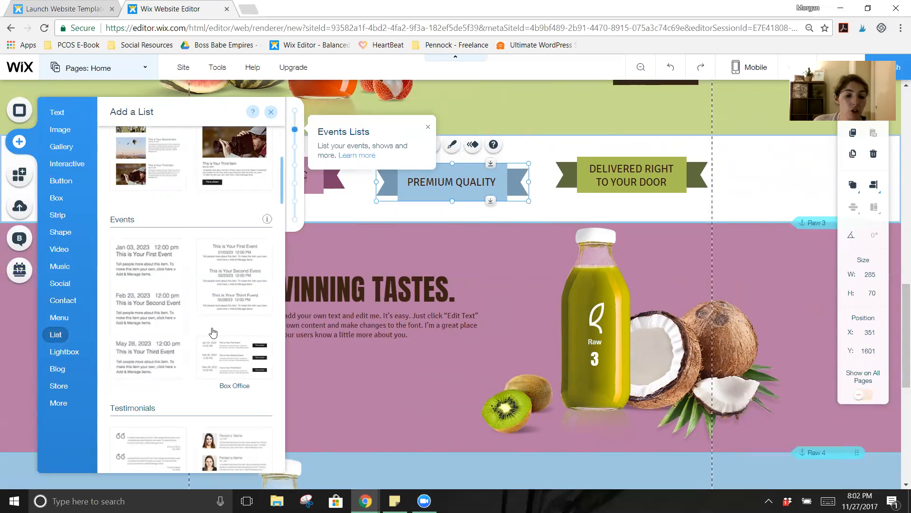
scroll(213, 333, down, 5)
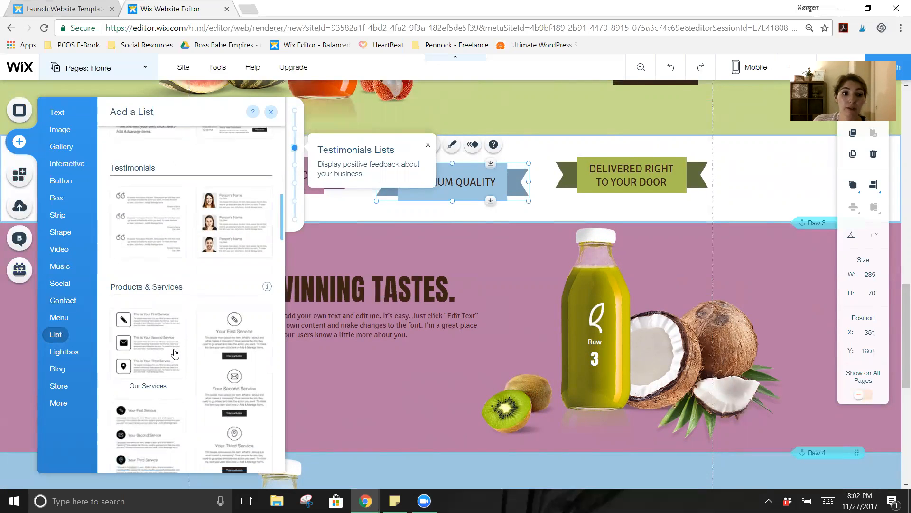
scroll(175, 354, down, 6)
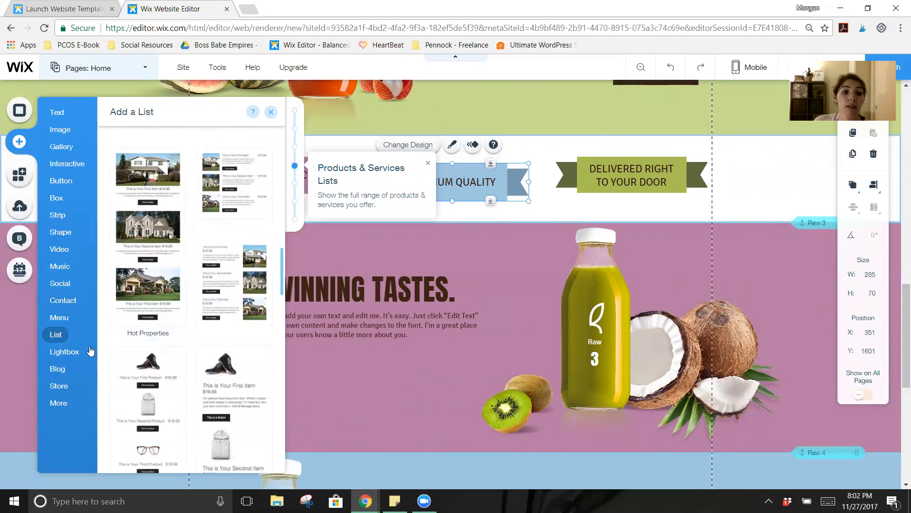
click(89, 351)
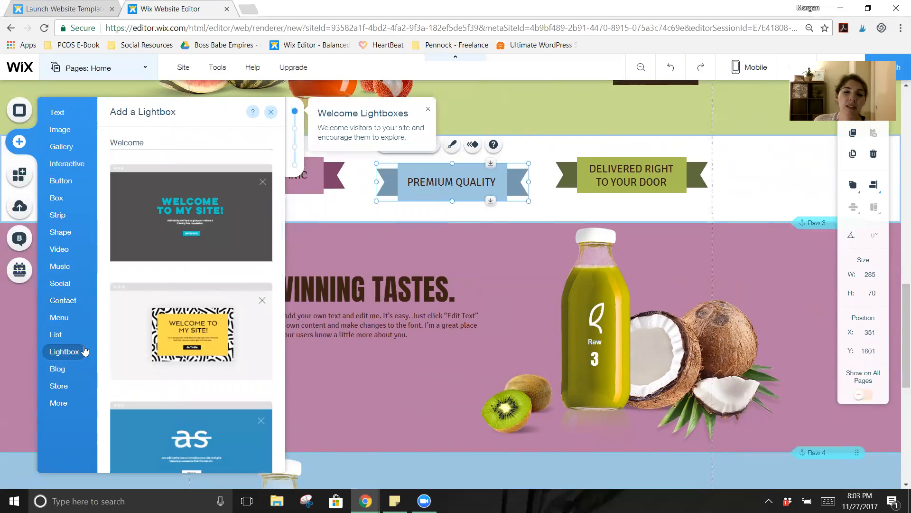
Step: Look through the Blog and Store layouts, then close the Add panel
click(65, 375)
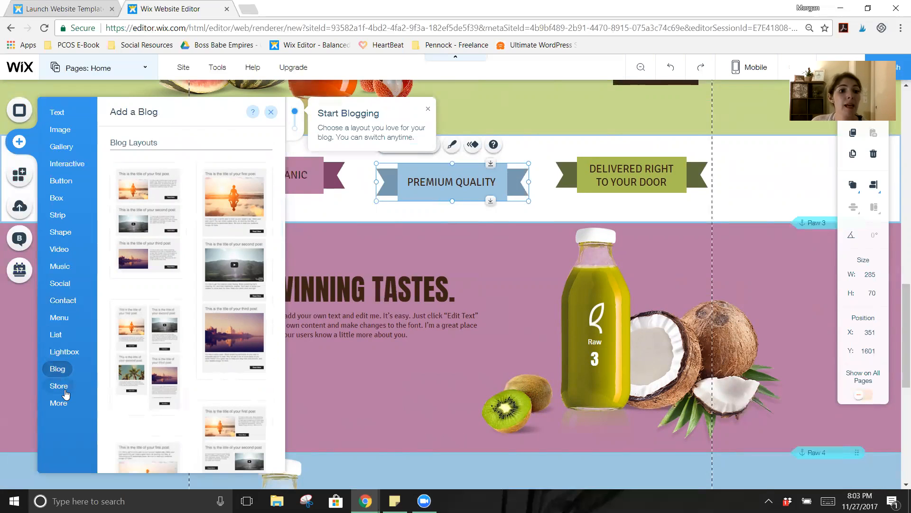
mouse_move(65, 390)
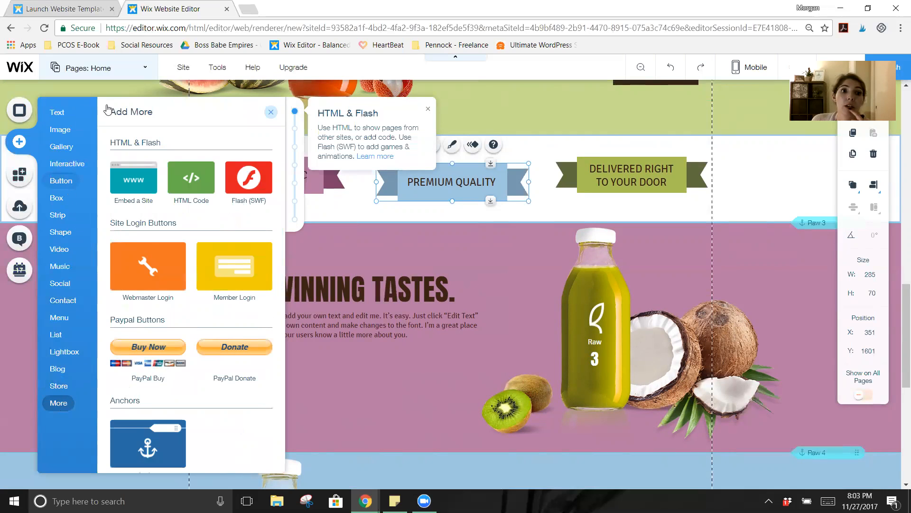
click(562, 213)
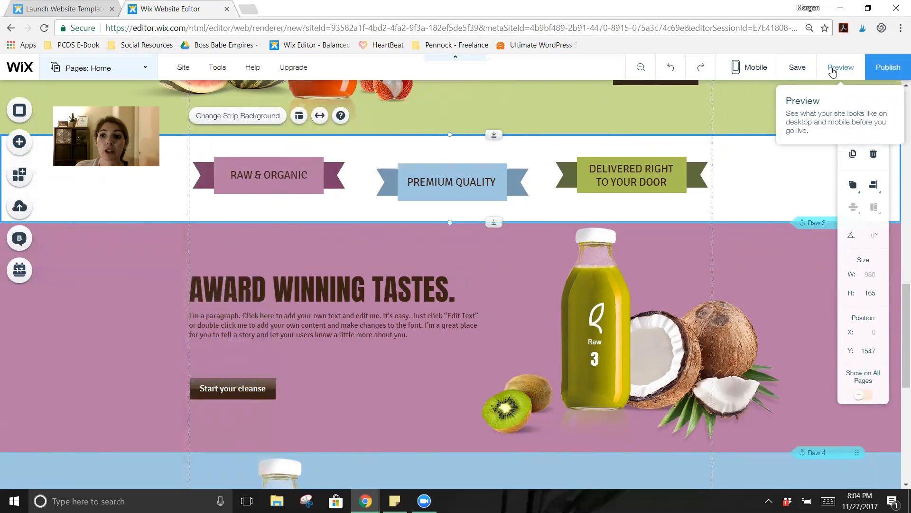
click(840, 71)
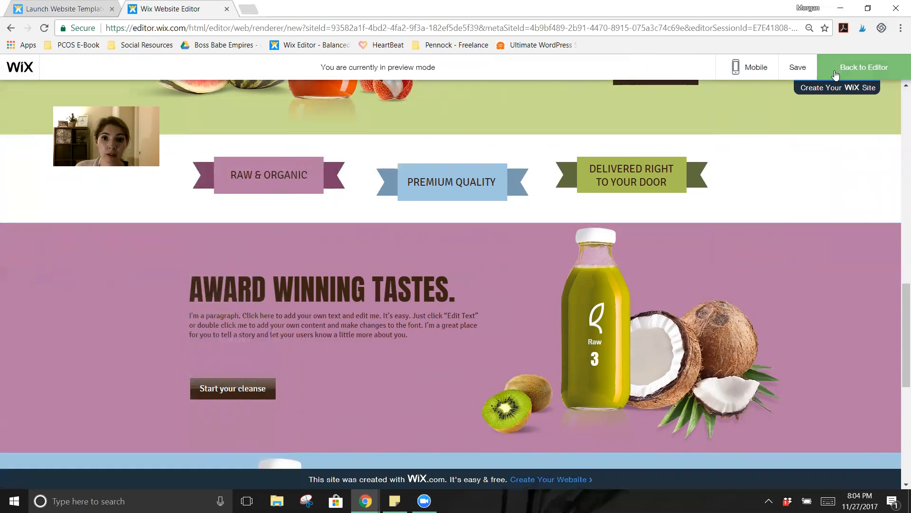
scroll(545, 209, up, 7)
scroll(546, 212, up, 5)
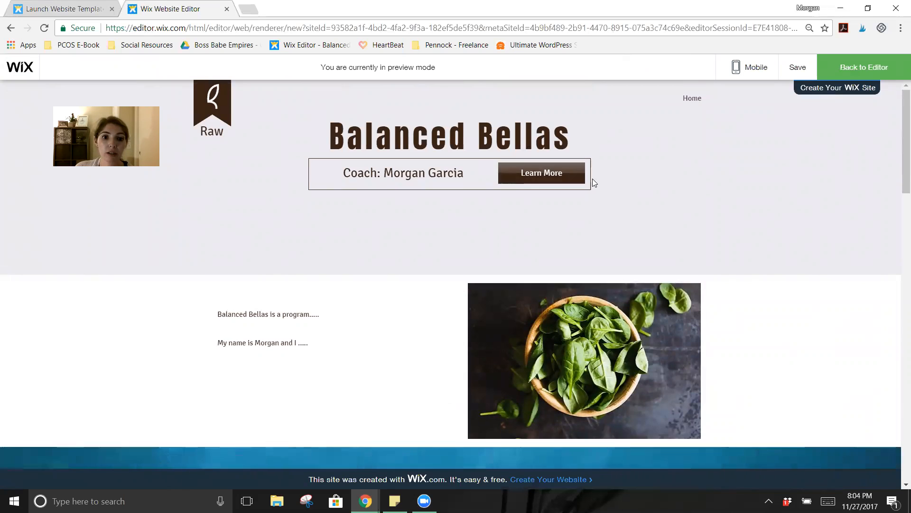
scroll(592, 179, down, 10)
scroll(539, 197, up, 4)
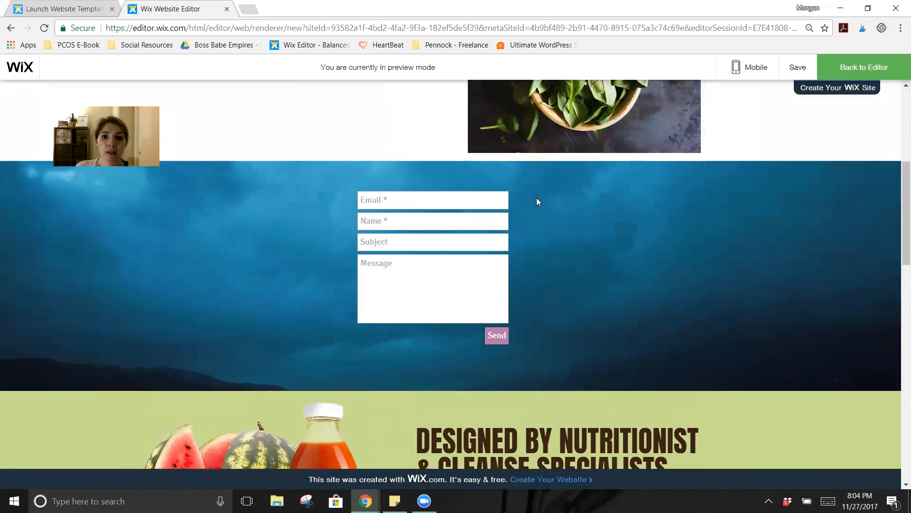
click(417, 322)
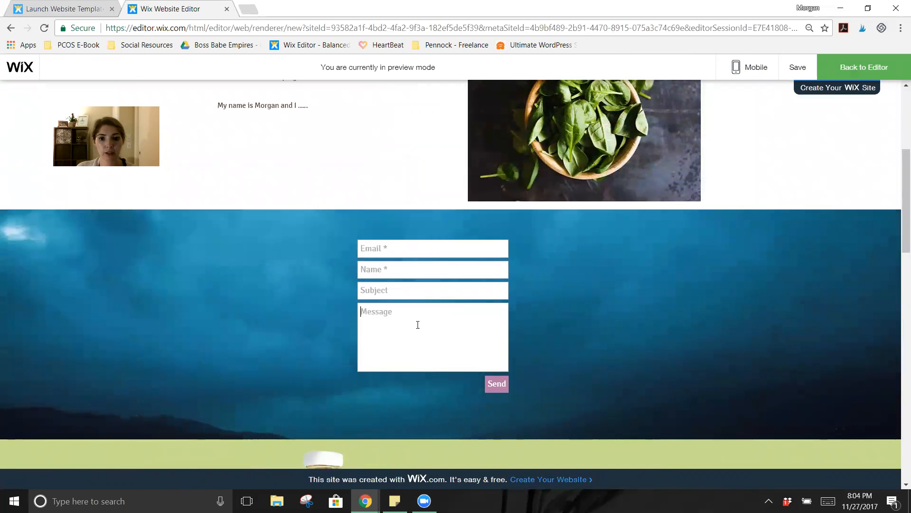
text(dfgsdfg)
scroll(759, 173, up, 5)
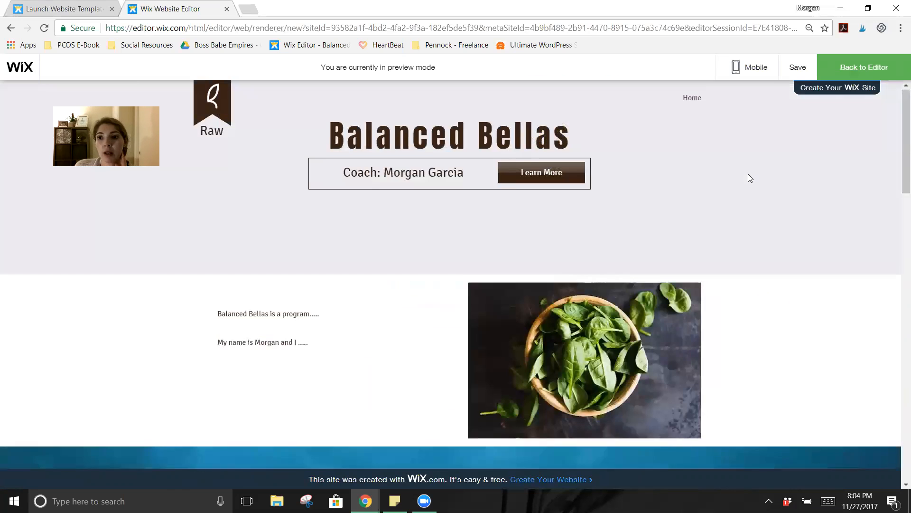
click(854, 69)
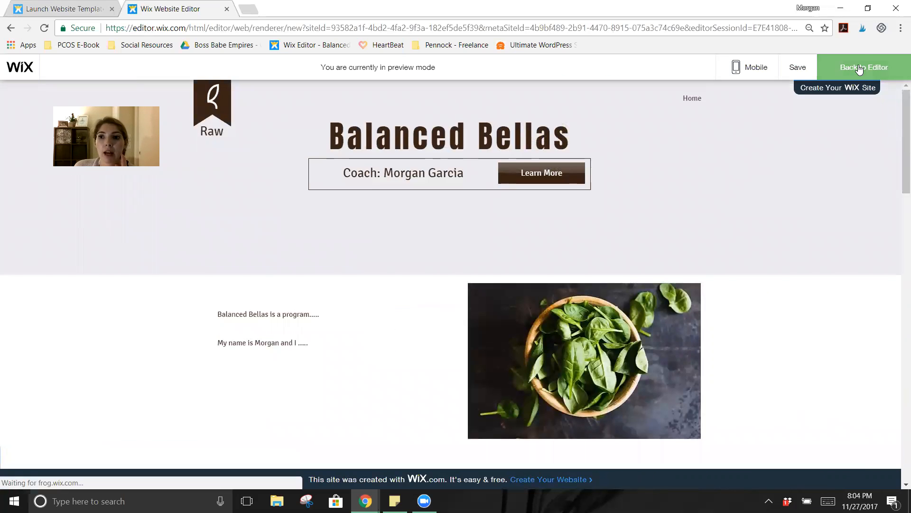
scroll(674, 232, down, 10)
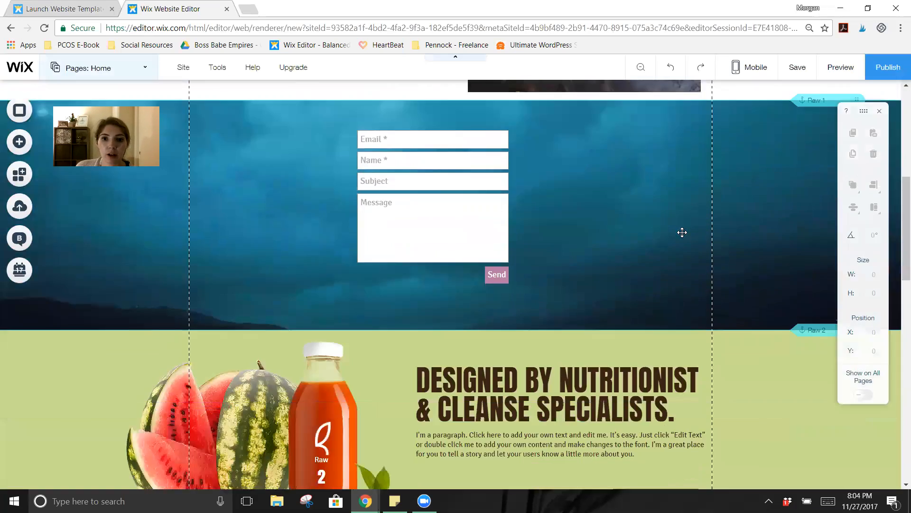
scroll(686, 249, down, 10)
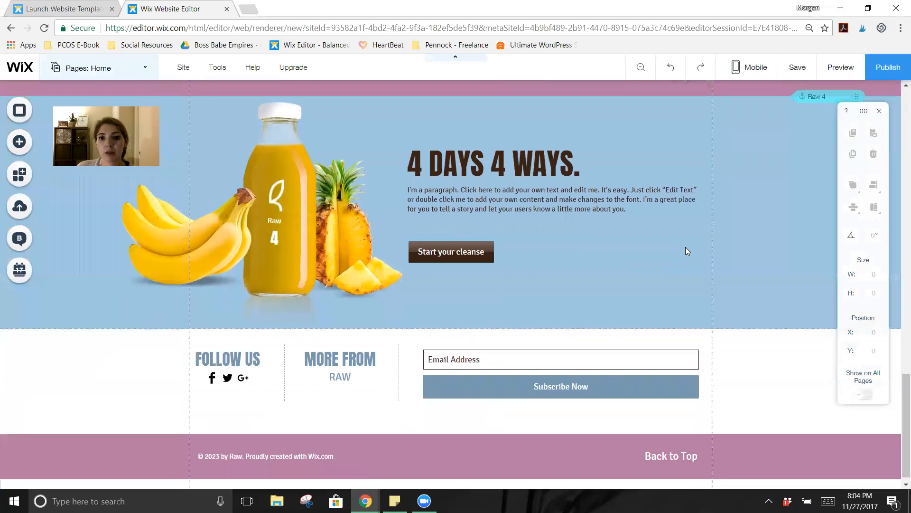
click(547, 171)
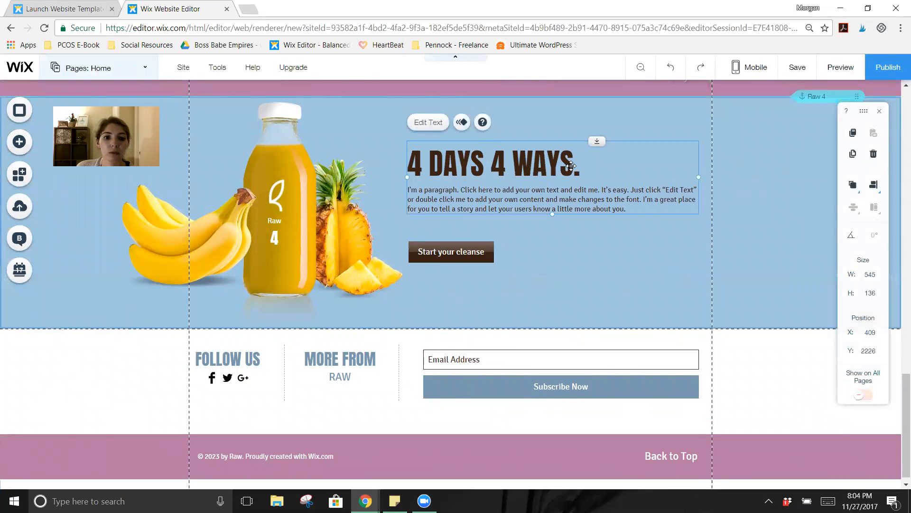
scroll(579, 174, up, 10)
scroll(584, 201, up, 8)
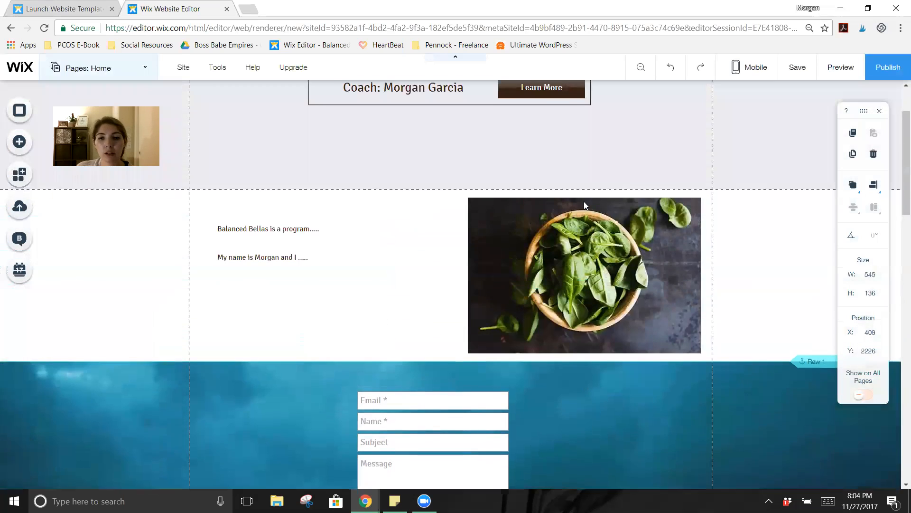